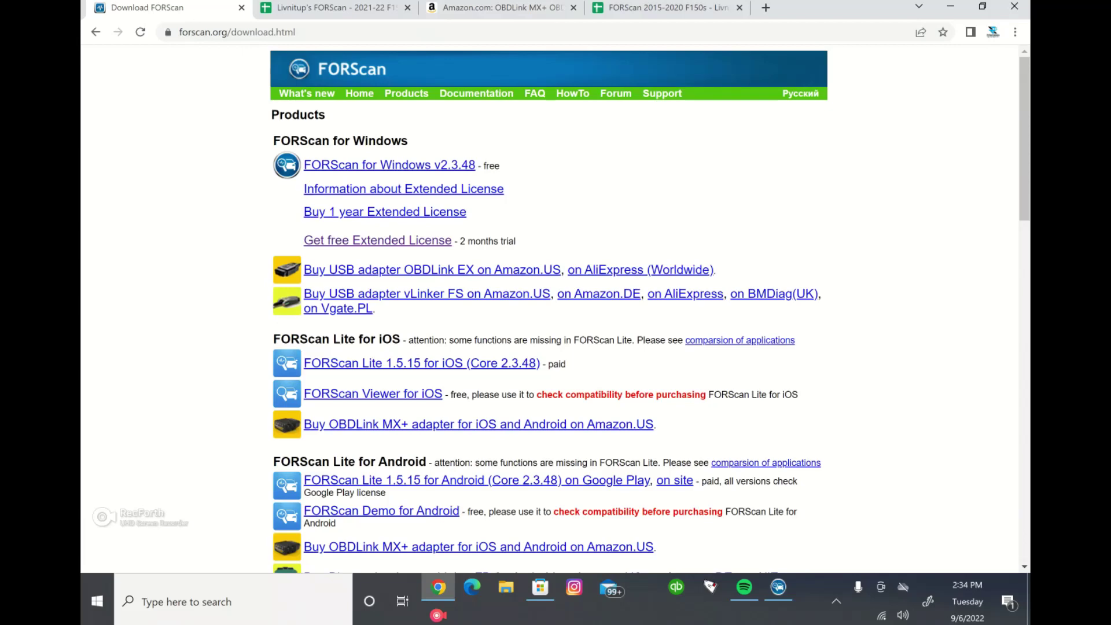
View the FORScan site's home page and return to the Products page with the download and license links
{"action": "left_click", "coordinate": [360, 93]}
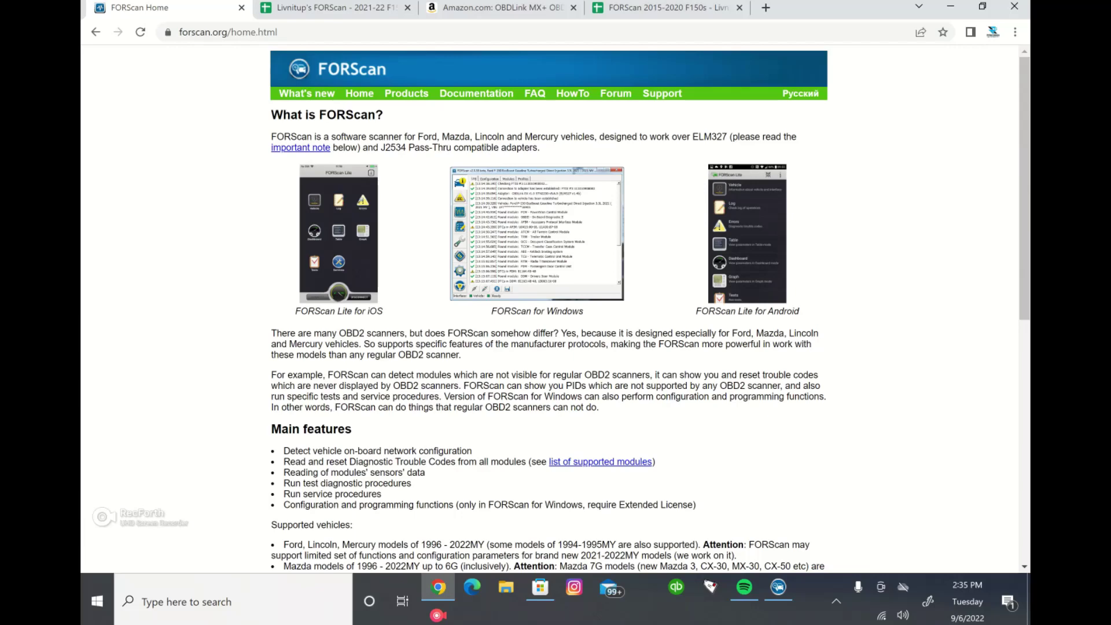
{"action": "left_click", "coordinate": [406, 93]}
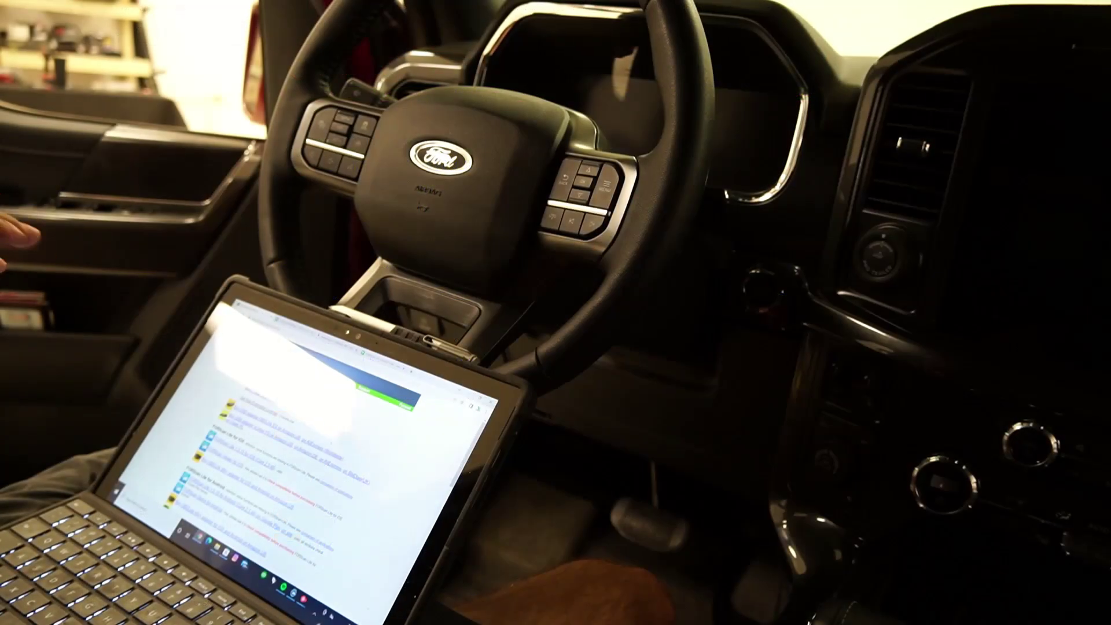
{"action": "scroll", "coordinate": [289, 451], "scroll_direction": "up", "scroll_amount": 1}
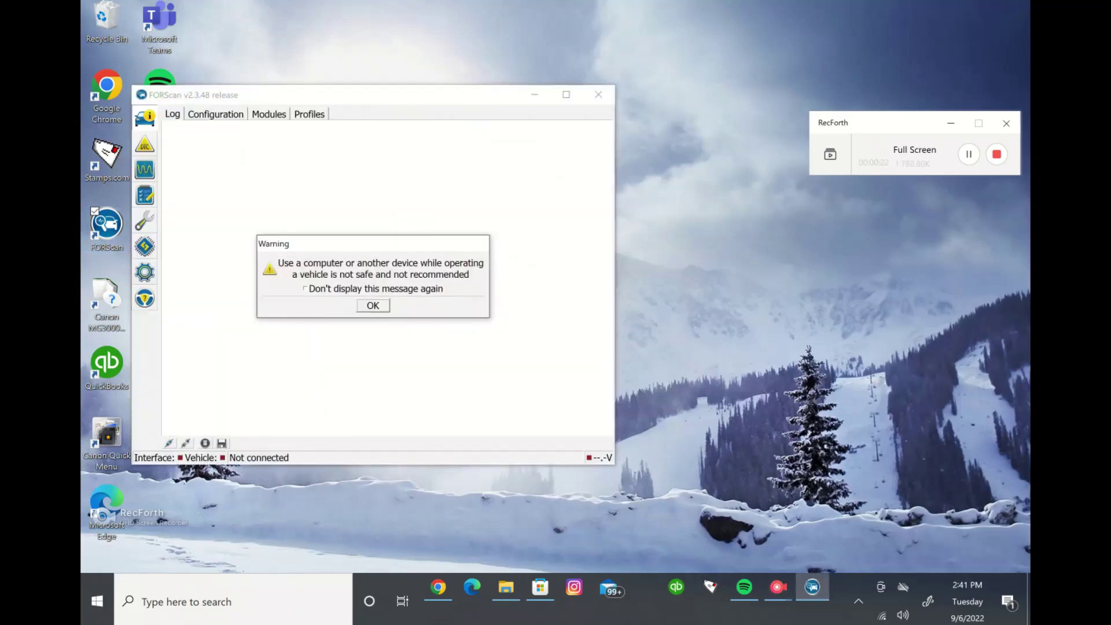
Dismiss FORScan's startup safety warning and maximize the program window
{"action": "left_click", "coordinate": [372, 305]}
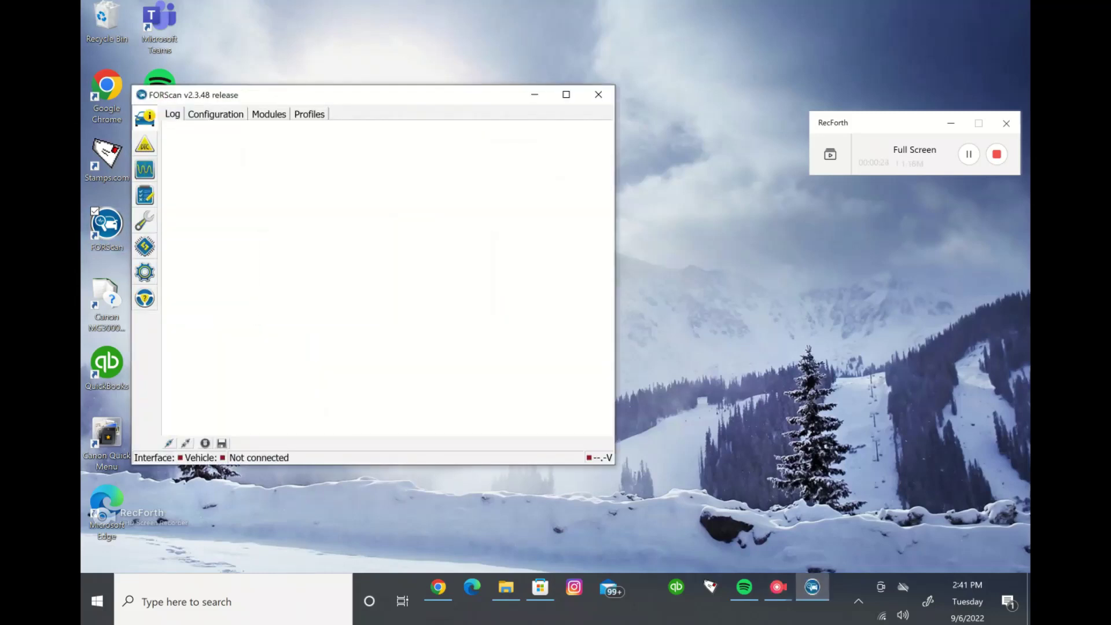
{"action": "left_click", "coordinate": [566, 95]}
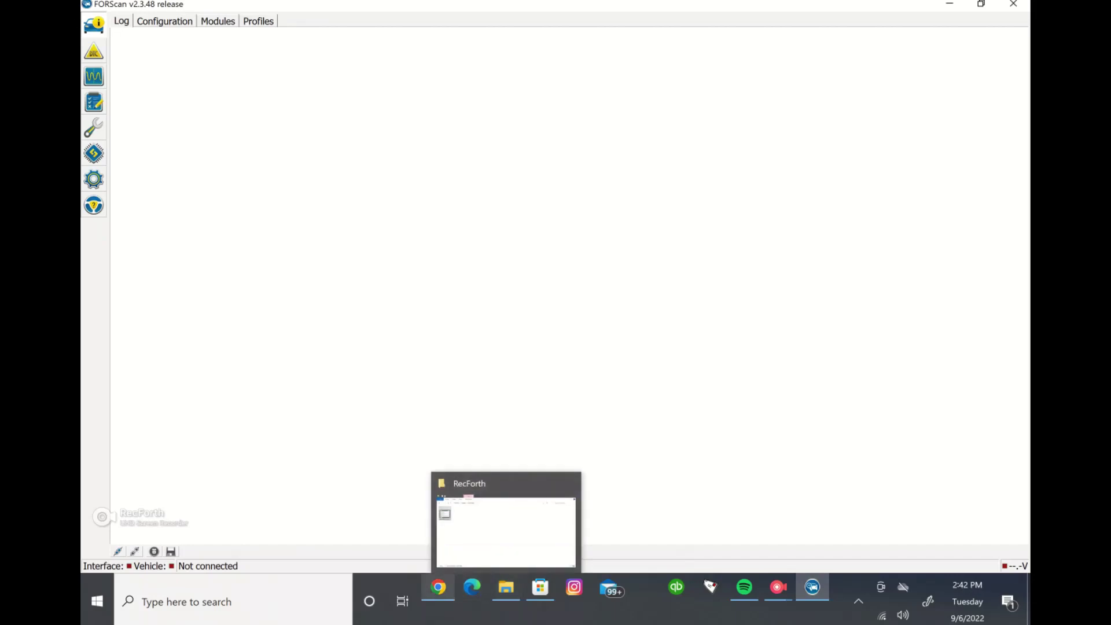
Switch to Chrome, open the free two-month Extended License request form, and go through its name and contact e-mail fields
{"action": "left_click", "coordinate": [438, 587]}
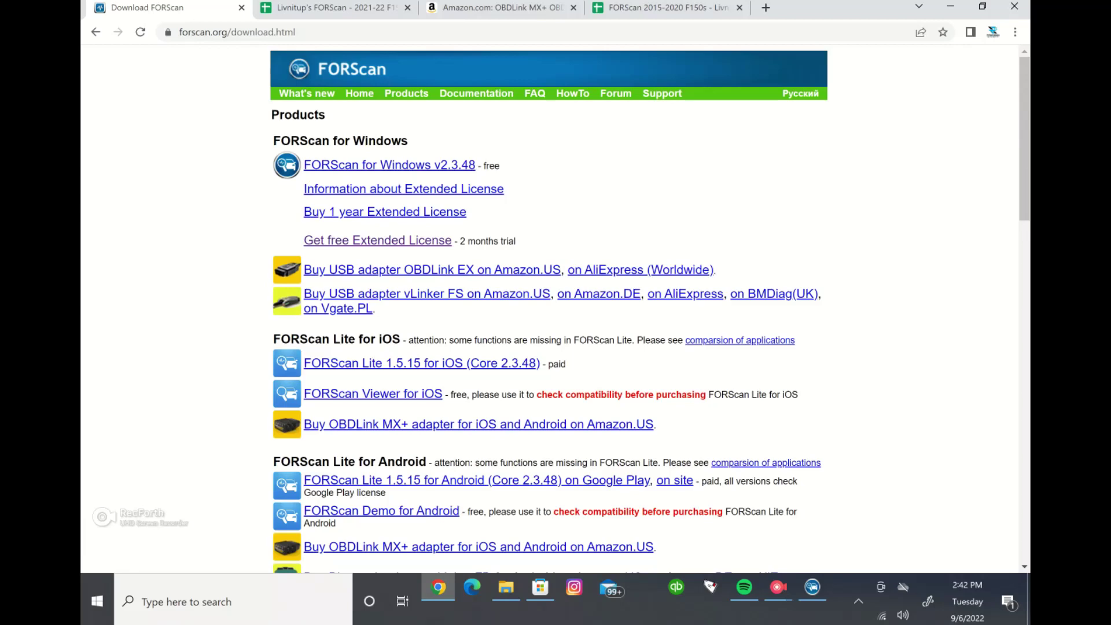
{"action": "left_click", "coordinate": [377, 240]}
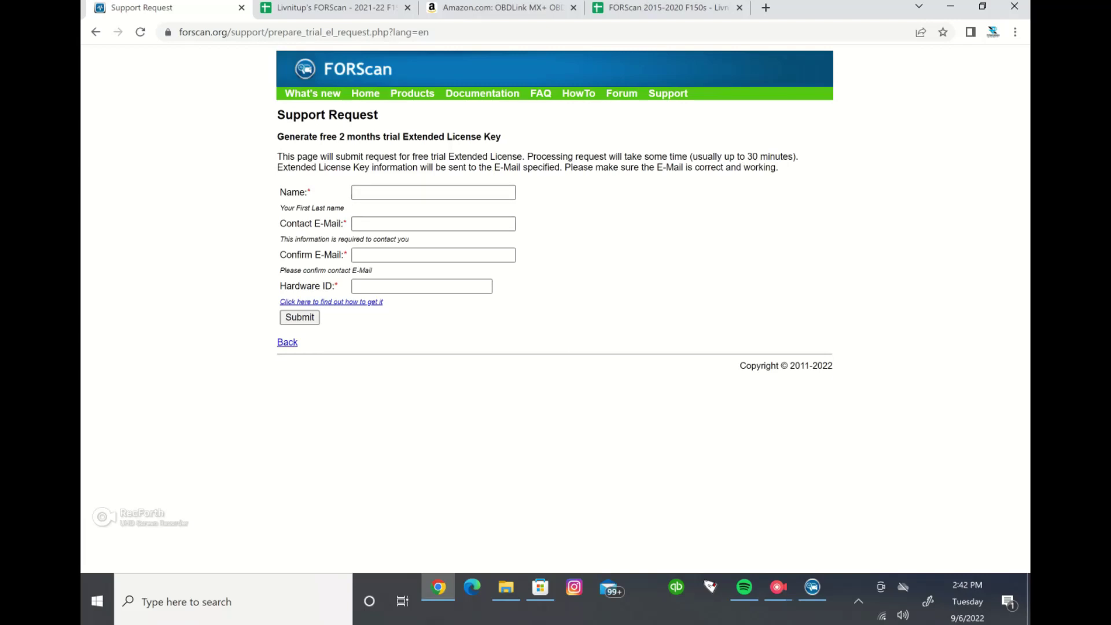
{"action": "left_click", "coordinate": [433, 192]}
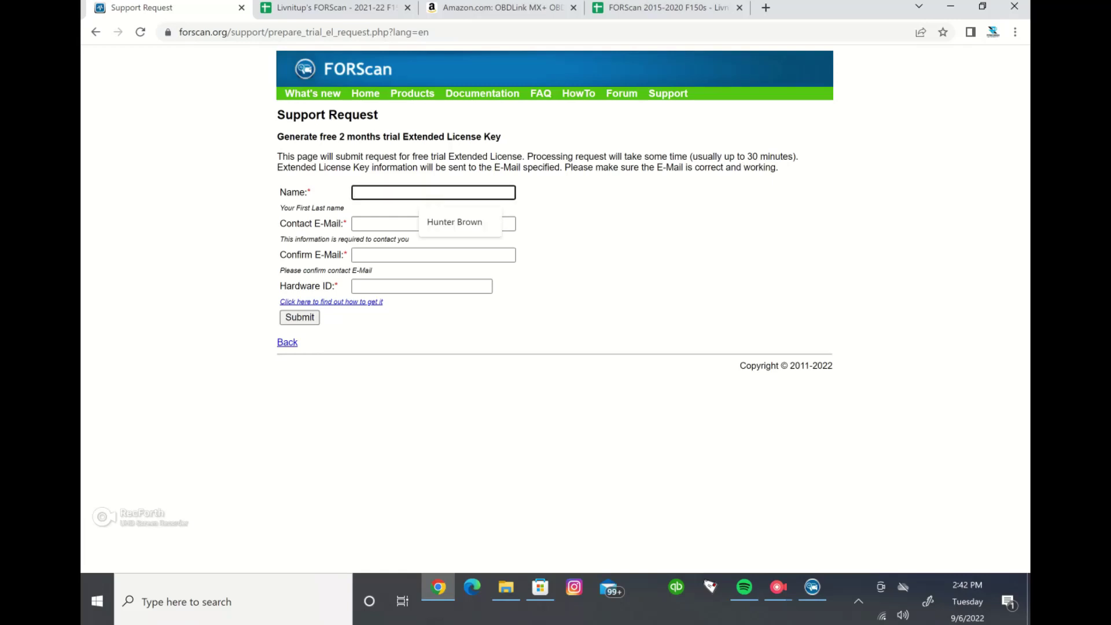
{"action": "left_click", "coordinate": [432, 223]}
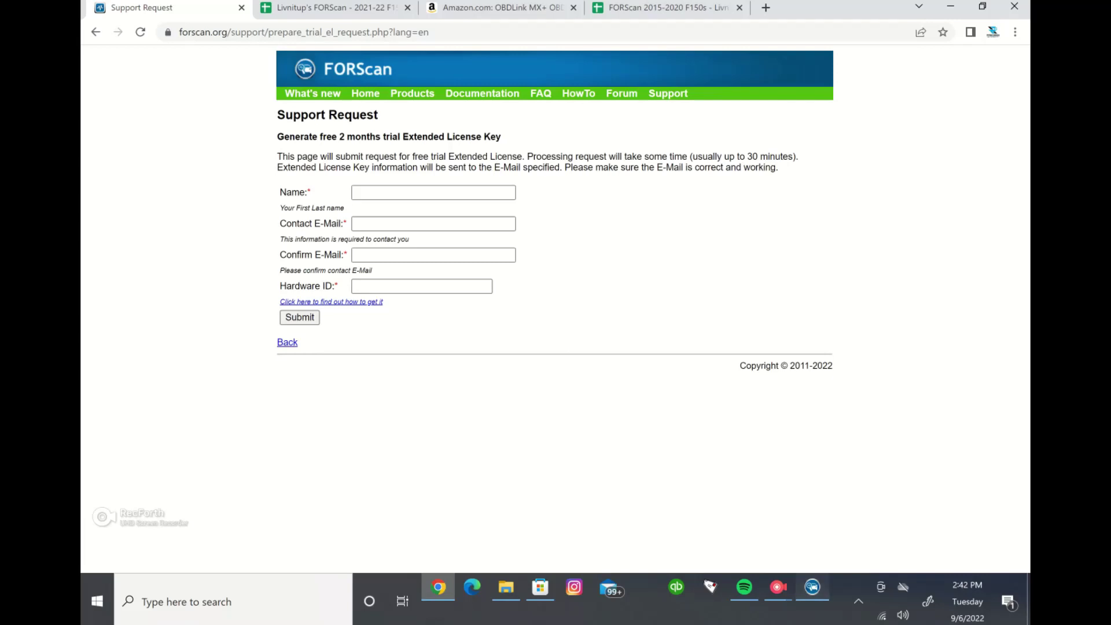
Copy the hardware ID from FORScan's program information and return to the Hardware ID field of the license request form in Chrome
{"action": "left_click", "coordinate": [812, 586]}
{"action": "mouse_move", "coordinate": [778, 587]}
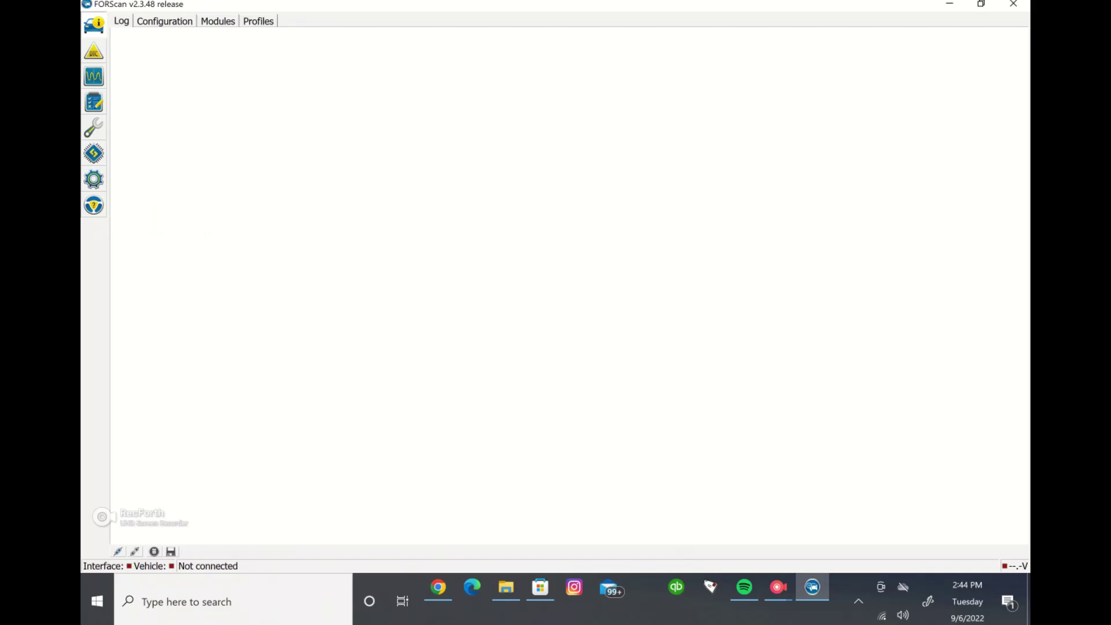
{"action": "left_click", "coordinate": [94, 205]}
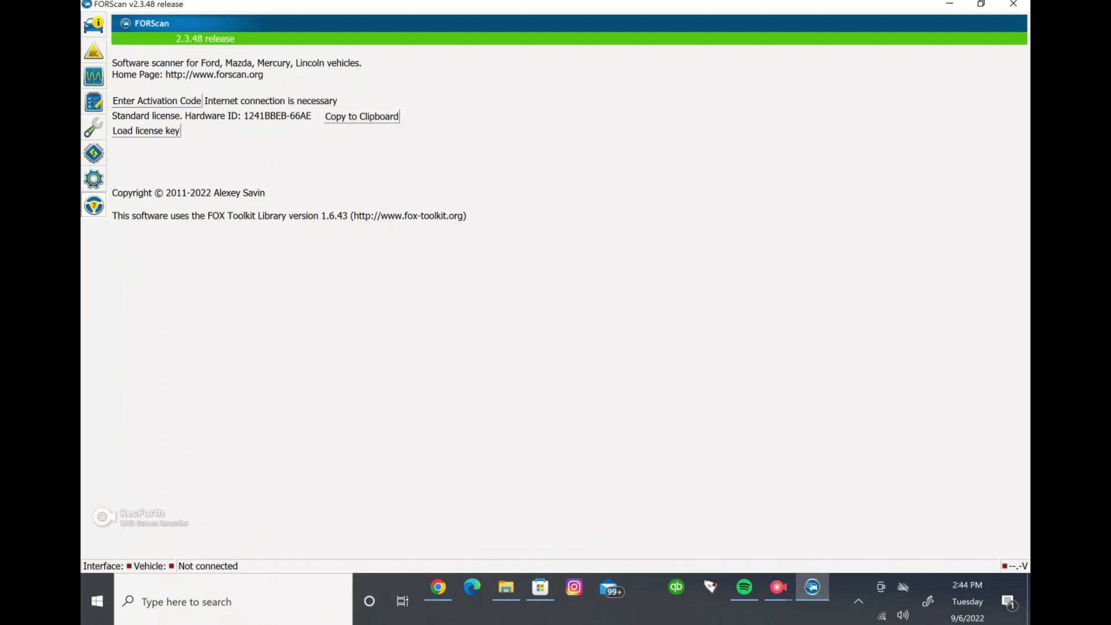
{"action": "left_click", "coordinate": [362, 117]}
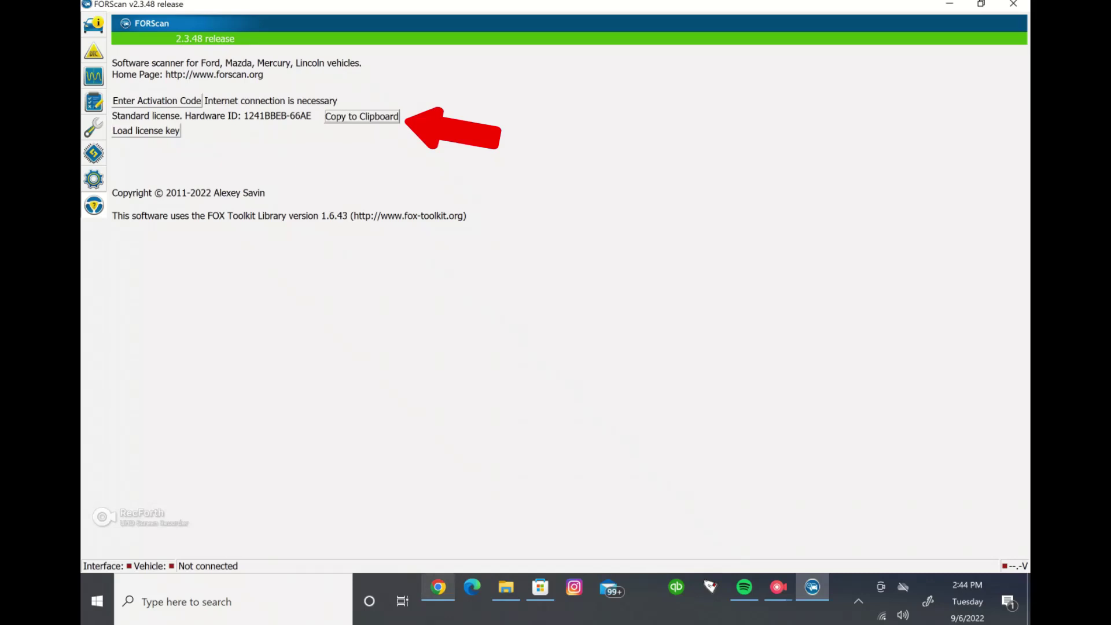
{"action": "left_click", "coordinate": [438, 588]}
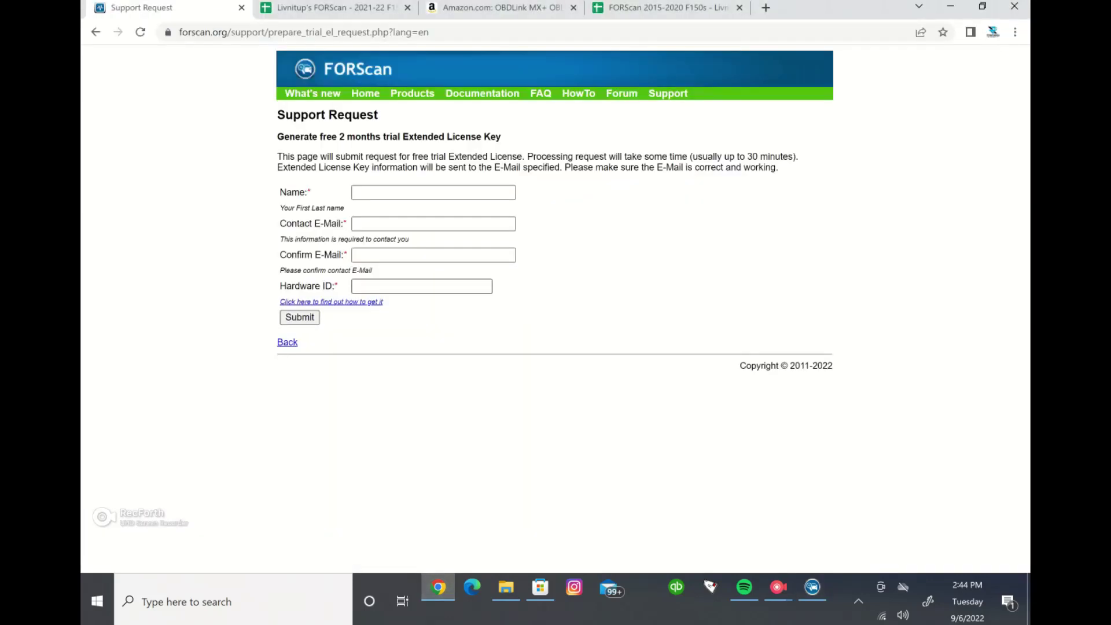
{"action": "left_click", "coordinate": [421, 286]}
Start loading a license key in FORScan and browse from the C:\ drive to the Downloads folder of the personal user profile
{"action": "left_click", "coordinate": [812, 587]}
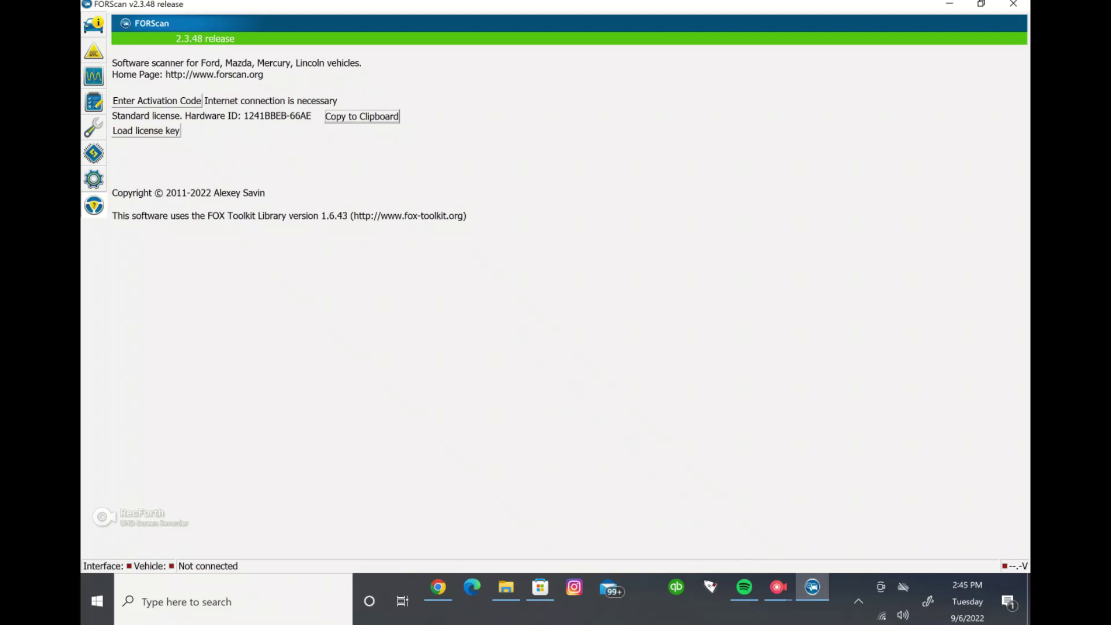
{"action": "left_click", "coordinate": [147, 130]}
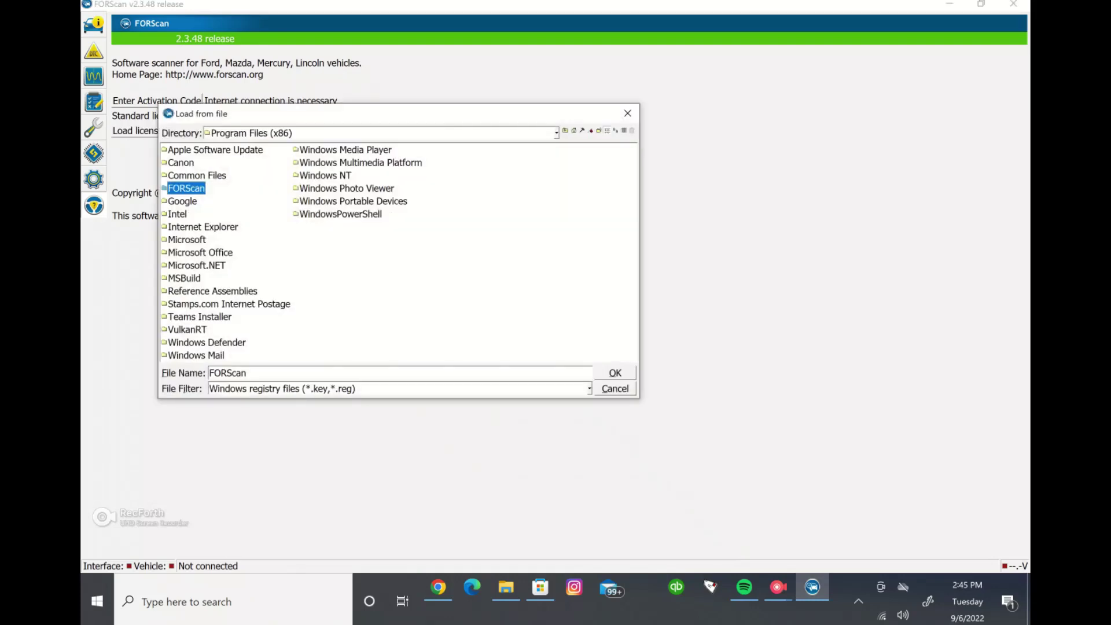
{"action": "left_click", "coordinate": [556, 134]}
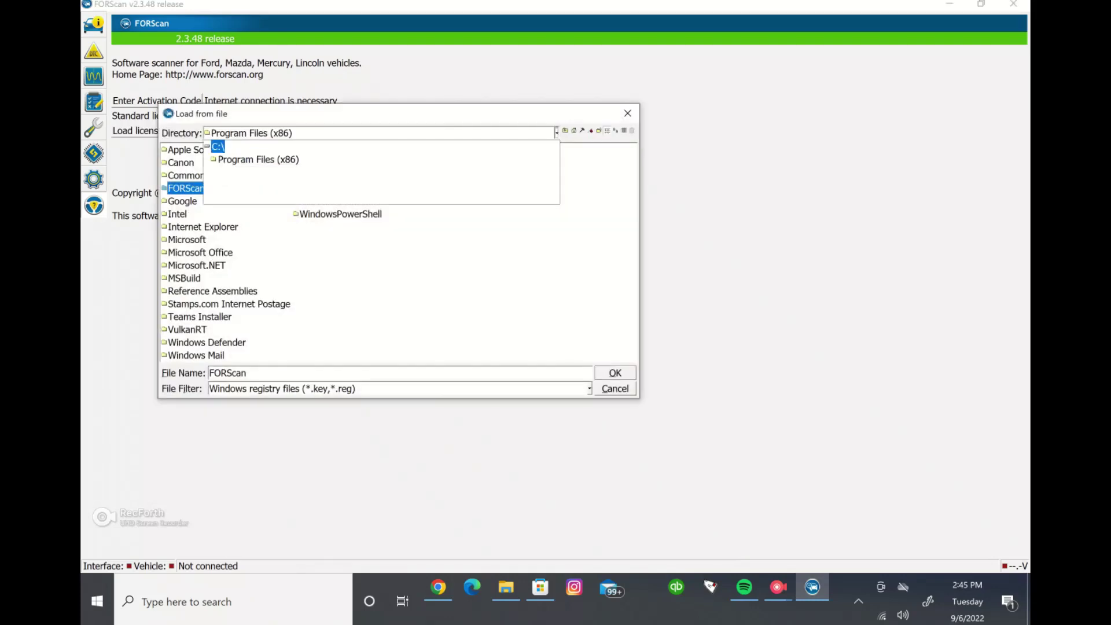
{"action": "left_click", "coordinate": [556, 133]}
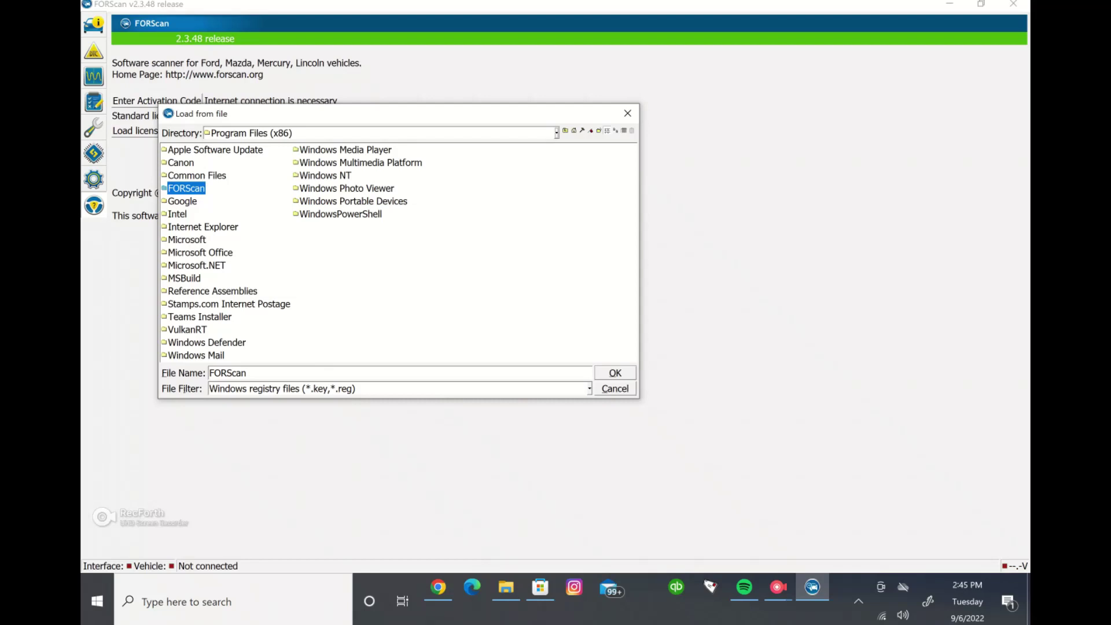
{"action": "left_click", "coordinate": [555, 133]}
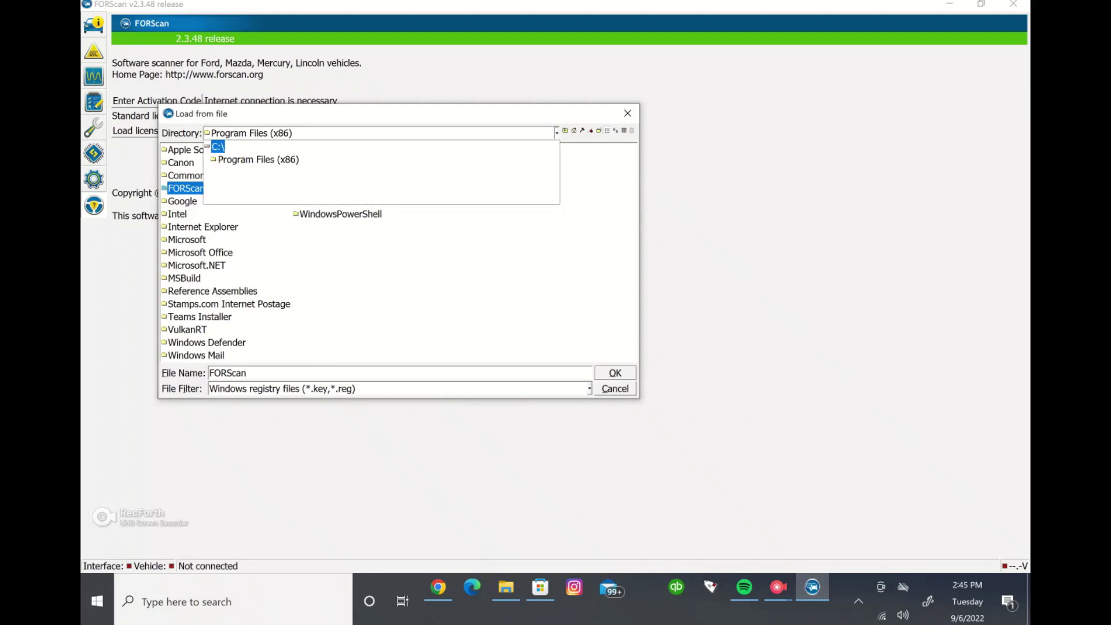
{"action": "left_click", "coordinate": [216, 143]}
{"action": "double_click", "coordinate": [180, 201]}
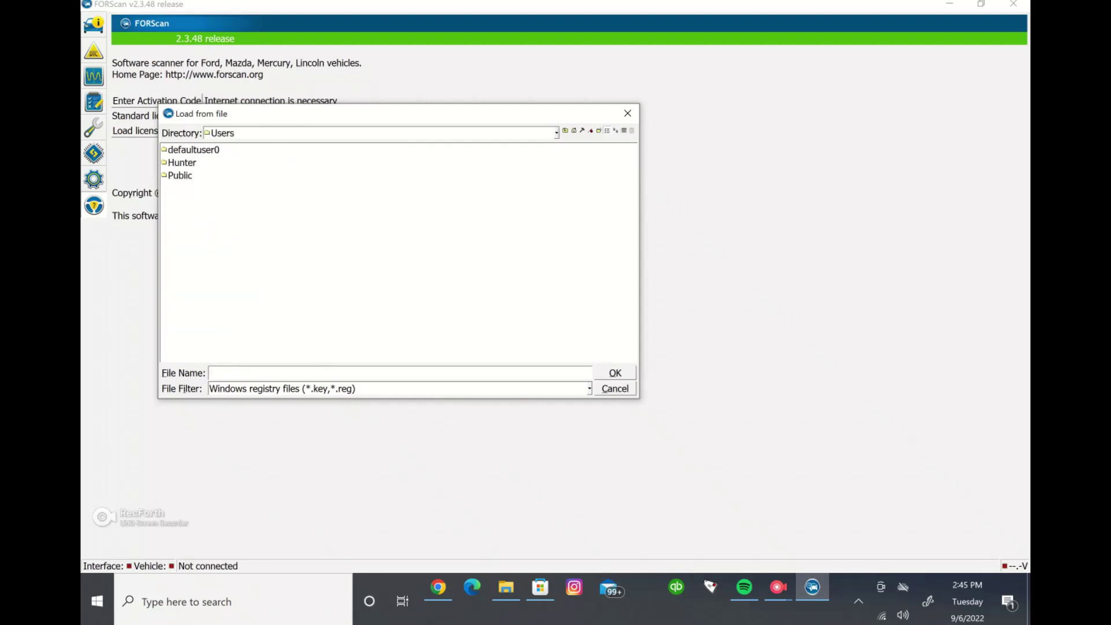
{"action": "double_click", "coordinate": [181, 163]}
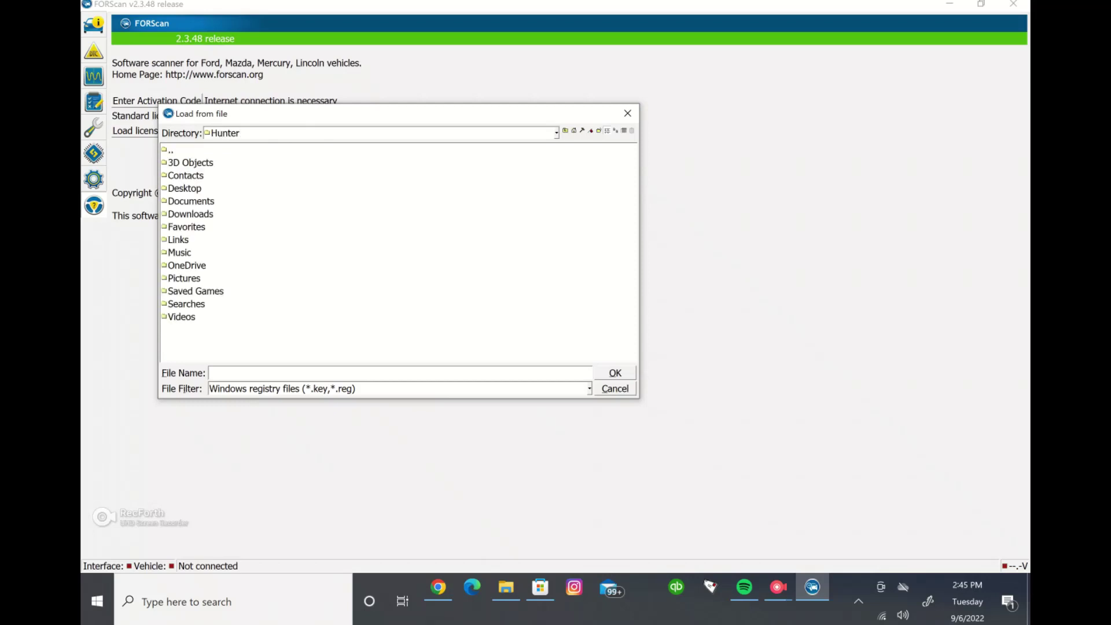
{"action": "left_click", "coordinate": [191, 214]}
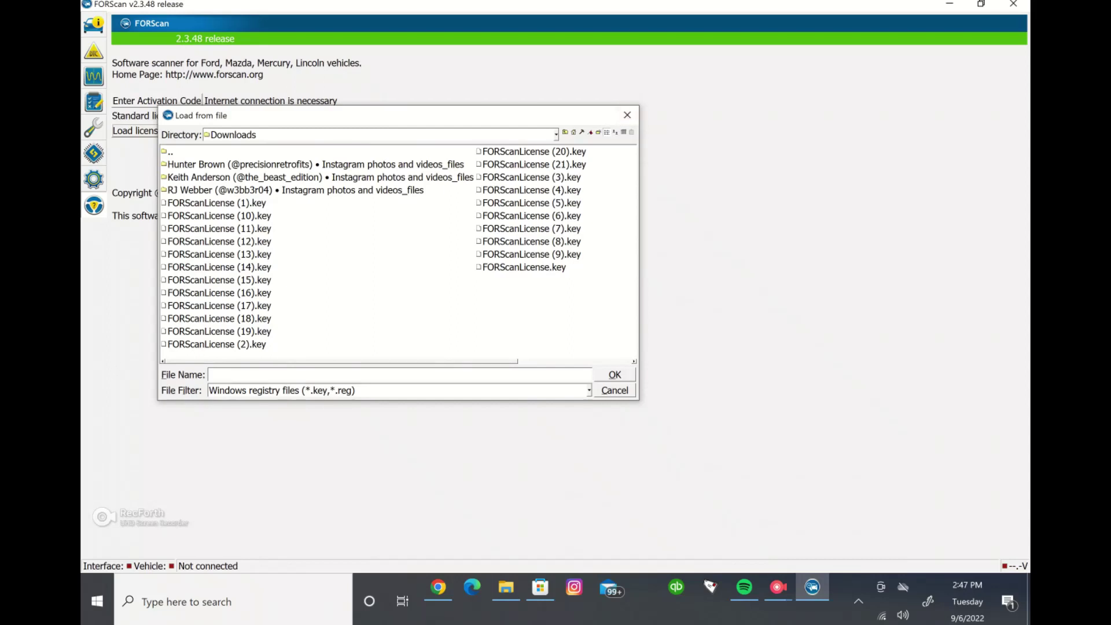
Load the license file FORScanLicense (21).key and restart FORScan, dismissing its startup safety warning
{"action": "scroll", "coordinate": [398, 254], "scroll_direction": "right", "scroll_amount": 3}
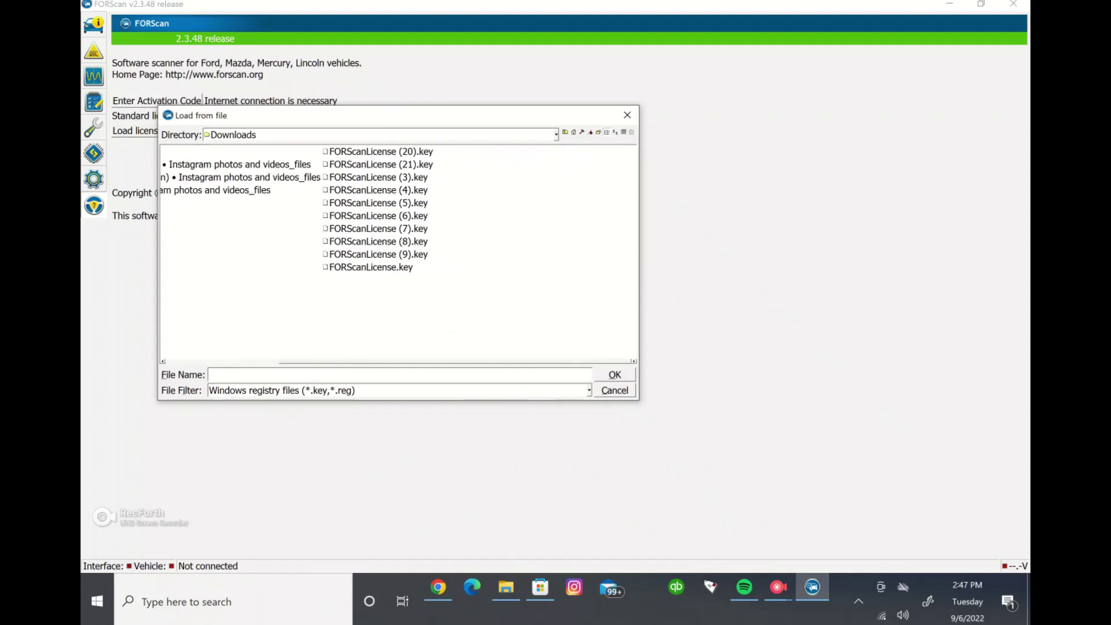
{"action": "left_click", "coordinate": [380, 164]}
{"action": "key", "text": "Return"}
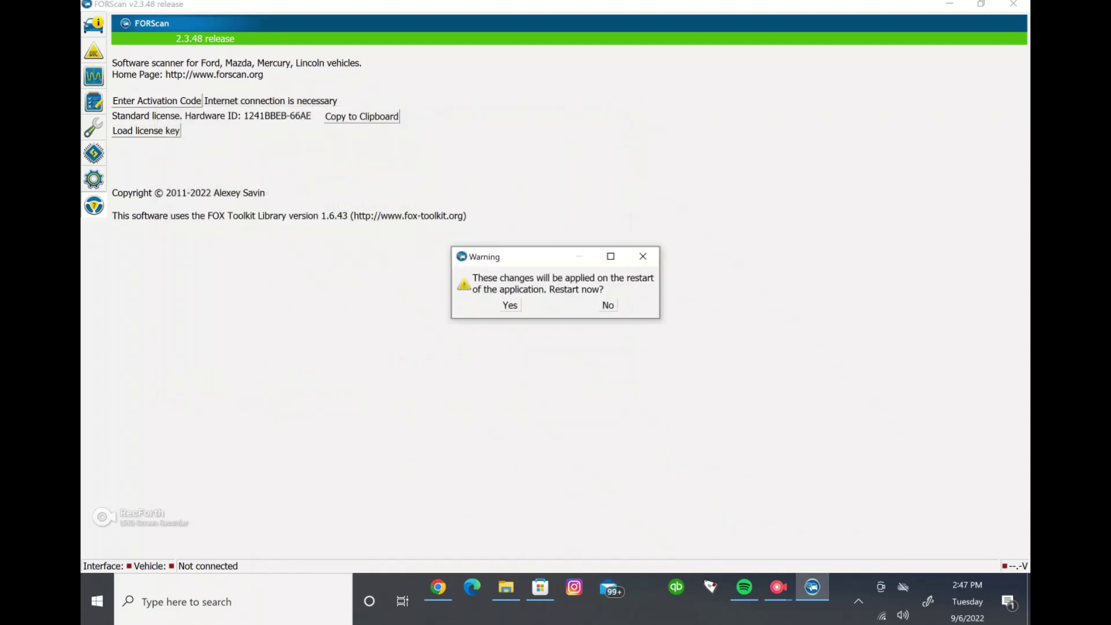
{"action": "key", "text": "Return"}
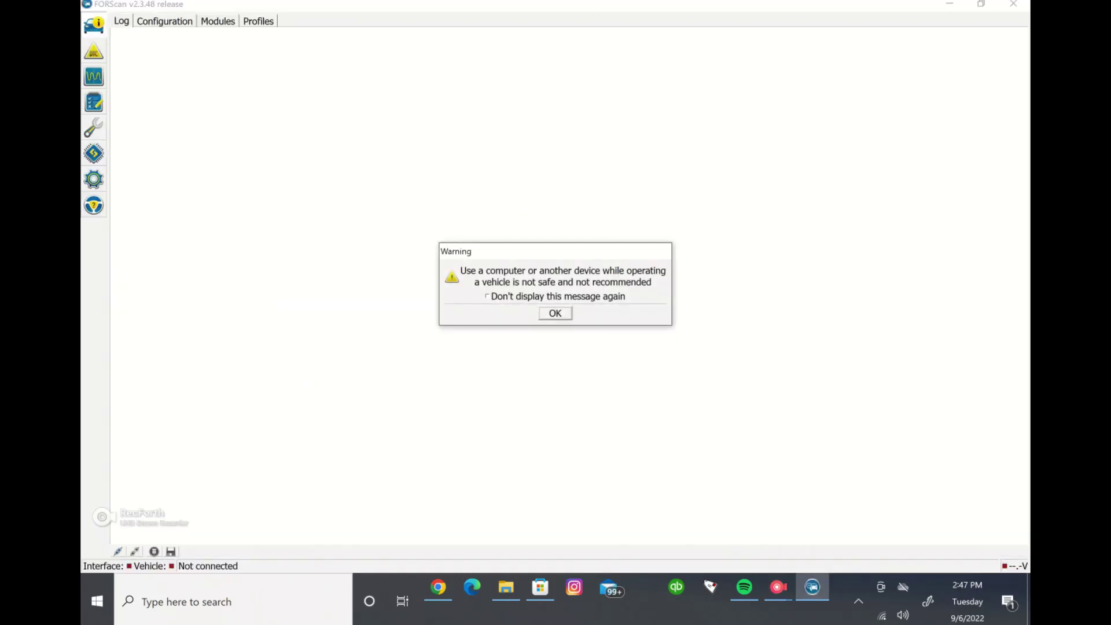
{"action": "key", "text": "Return"}
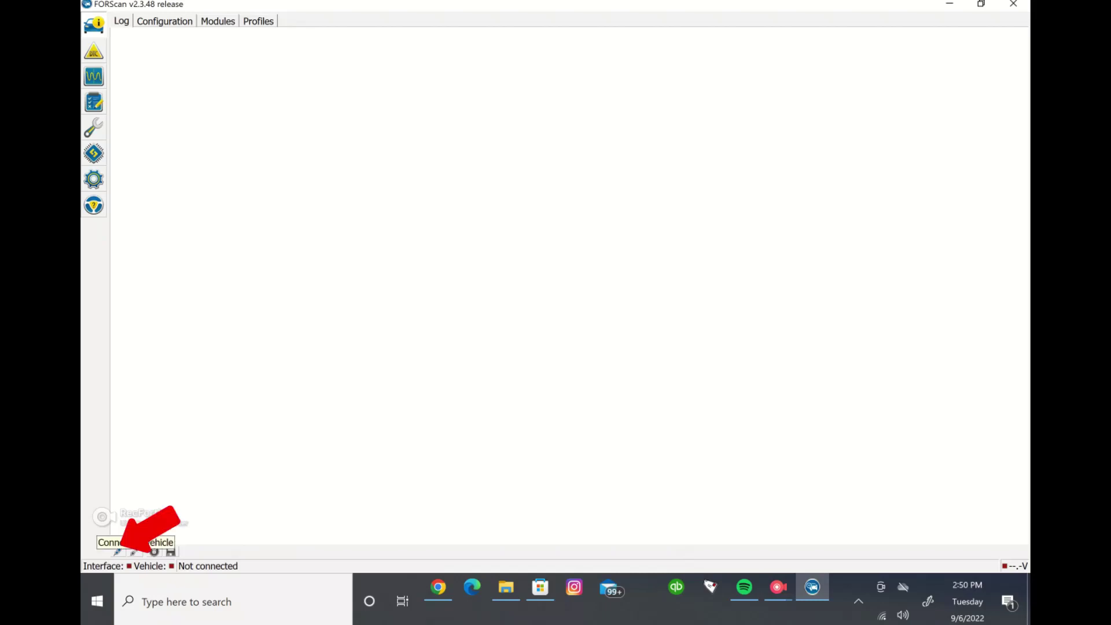
Connect FORScan to the vehicle and answer the recorded-profile prompt with its default choice
{"action": "left_click", "coordinate": [117, 551]}
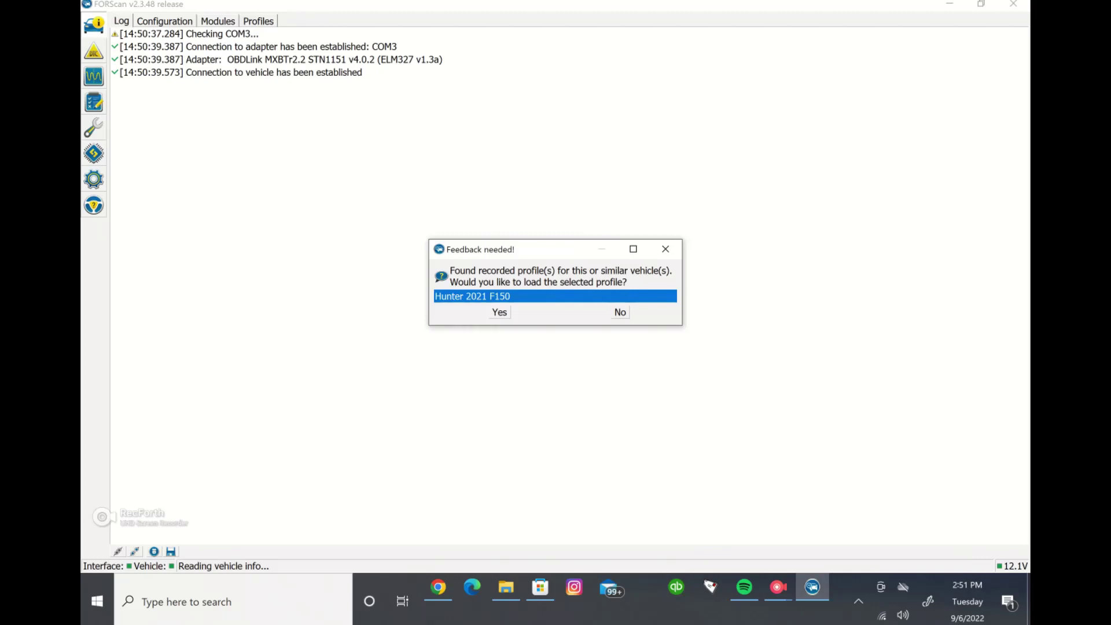
{"action": "key", "text": "Return"}
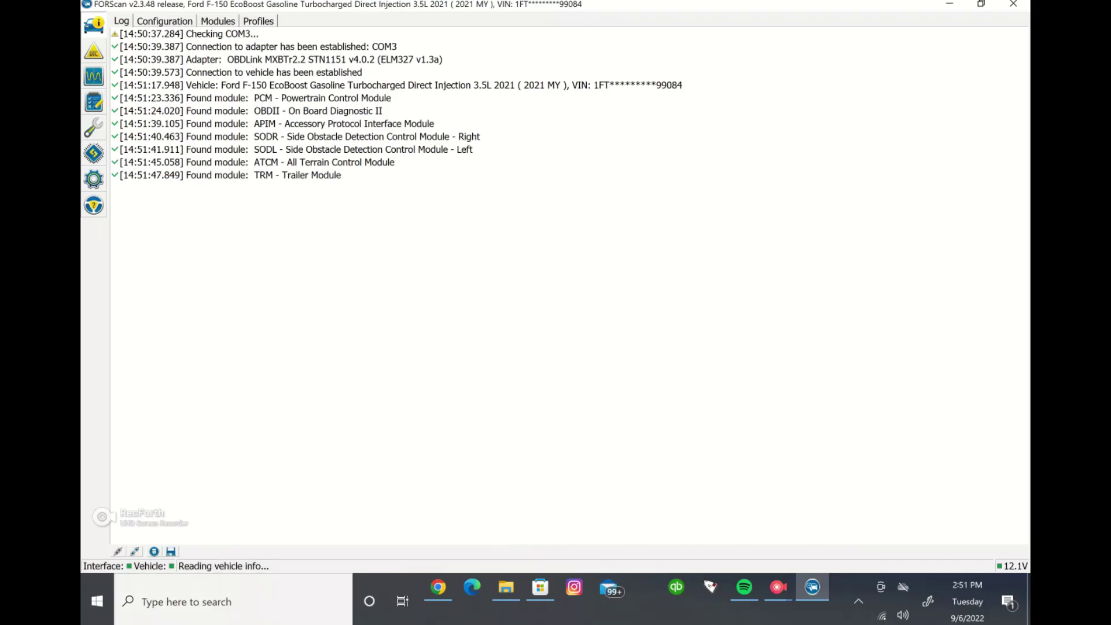
Switch to Chrome and view the Amazon product page for the OBDLink MX+ OBD2 Bluetooth scanner
{"action": "left_click", "coordinate": [438, 586]}
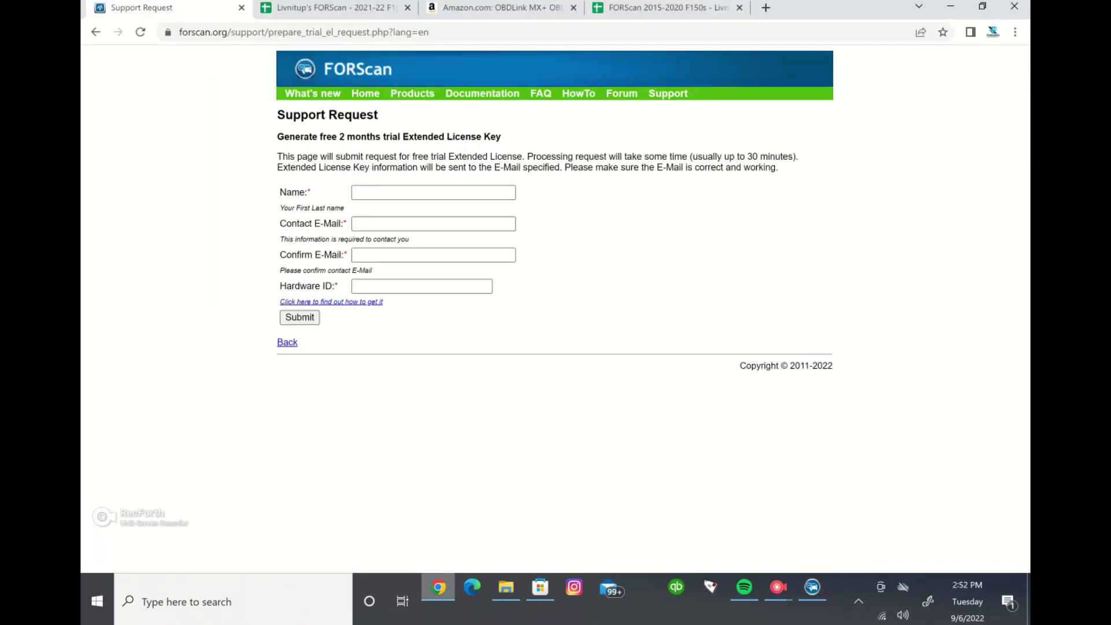
{"action": "left_click", "coordinate": [498, 7]}
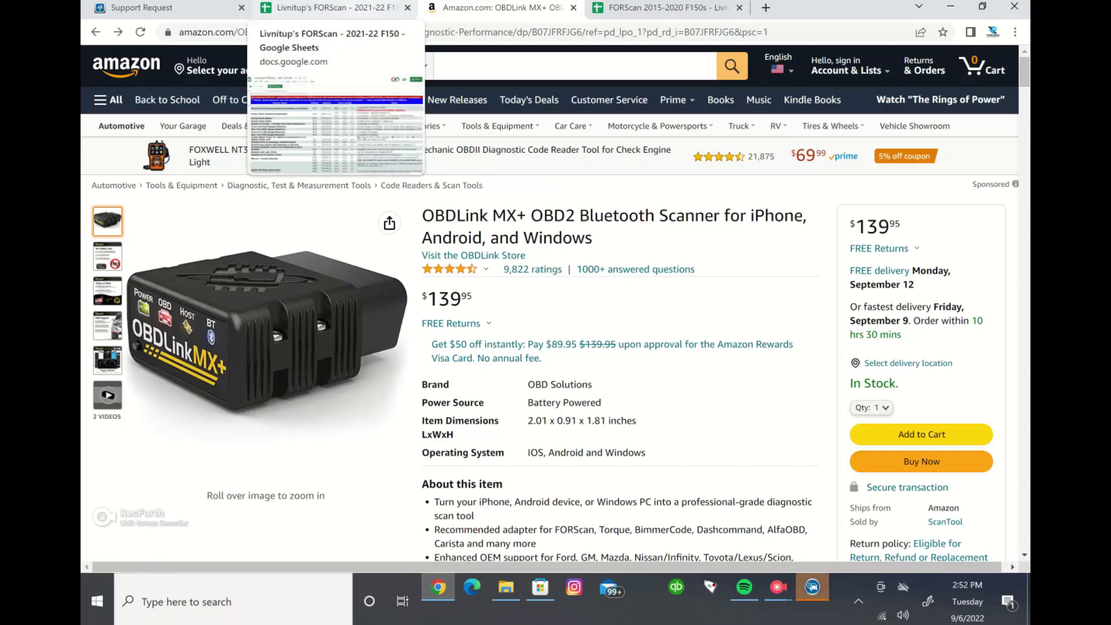
Examine the Common sheet of Livnitup's FORScan - 2021-22 F150 spreadsheet, including the off-road camera, Auto Start/Stop and Double Horn Honk rows
{"action": "left_click", "coordinate": [332, 7]}
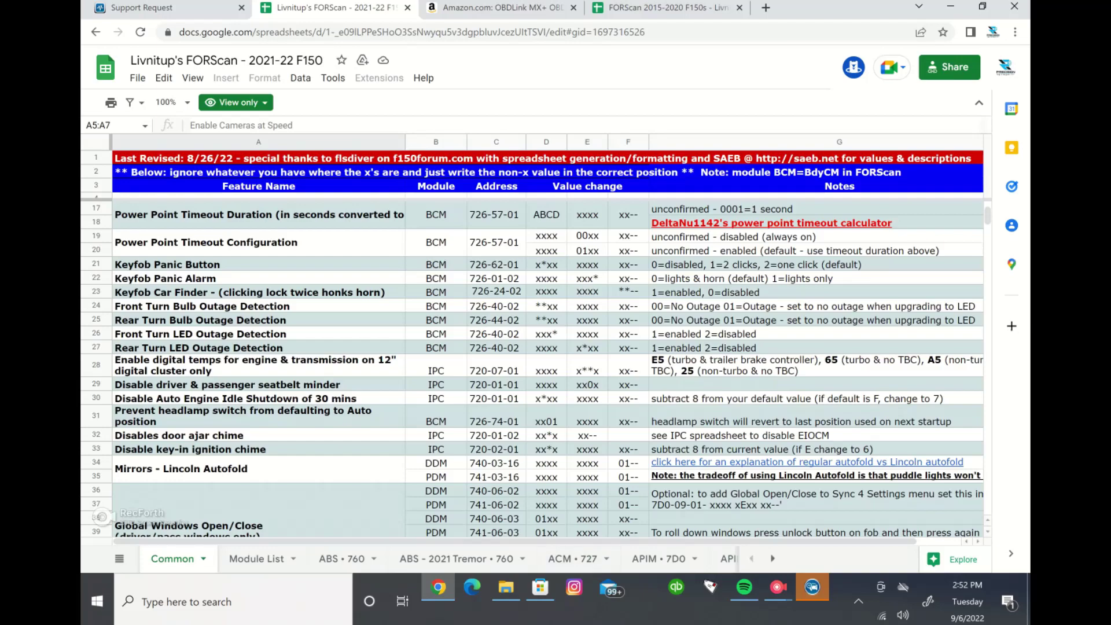
{"action": "scroll", "coordinate": [532, 370], "scroll_direction": "down", "scroll_amount": 3}
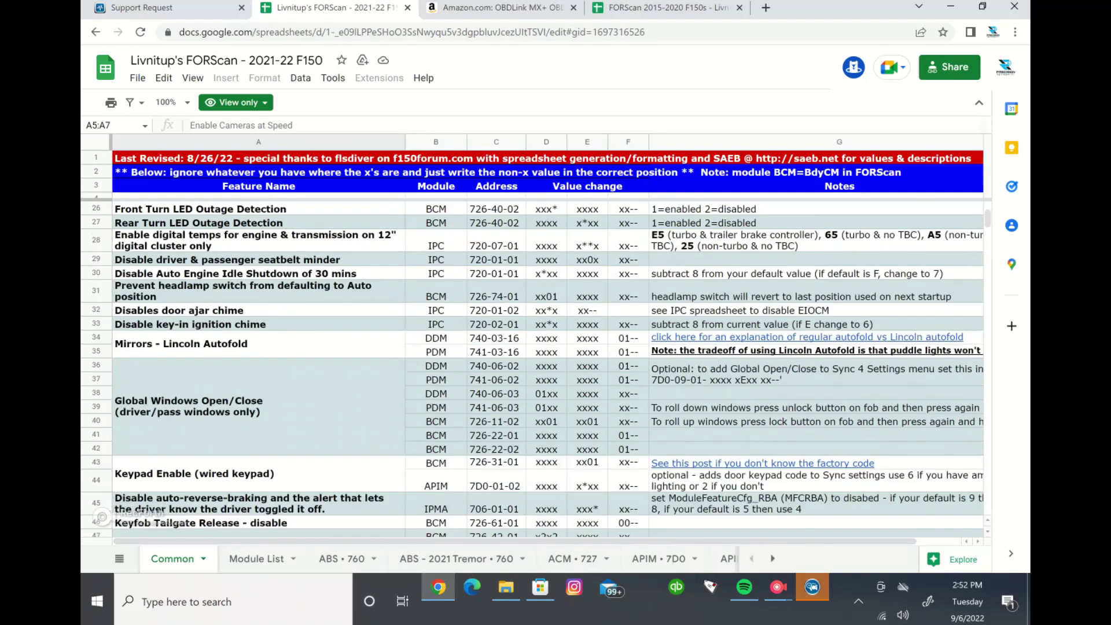
{"action": "scroll", "coordinate": [532, 370], "scroll_direction": "up", "scroll_amount": 7}
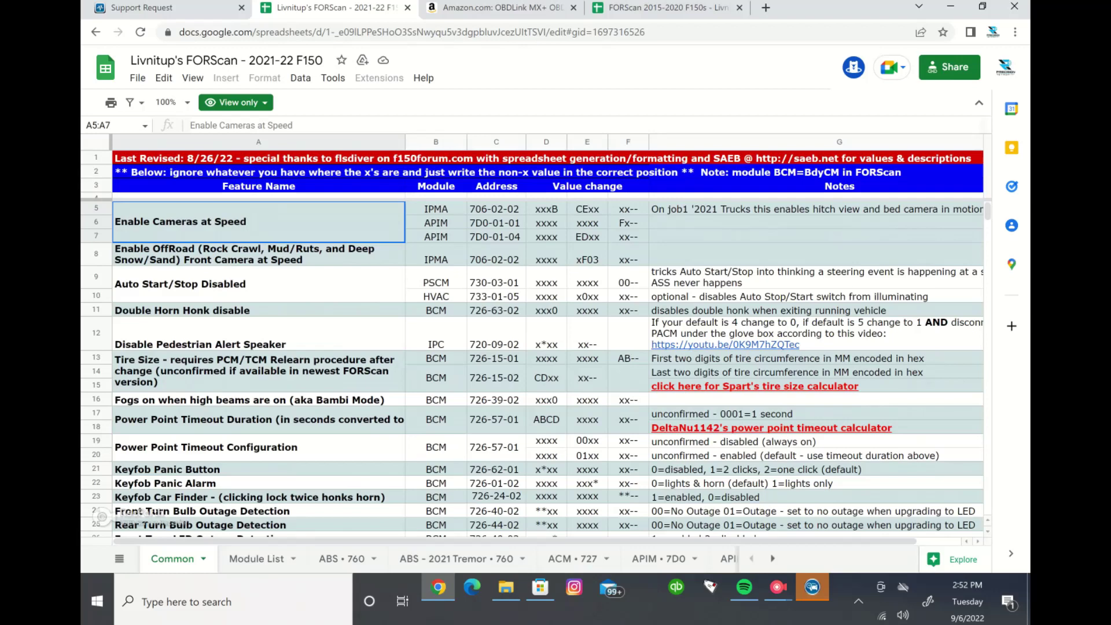
{"action": "scroll", "coordinate": [532, 370], "scroll_direction": "down", "scroll_amount": 1}
{"action": "scroll", "coordinate": [532, 370], "scroll_direction": "up", "scroll_amount": 1}
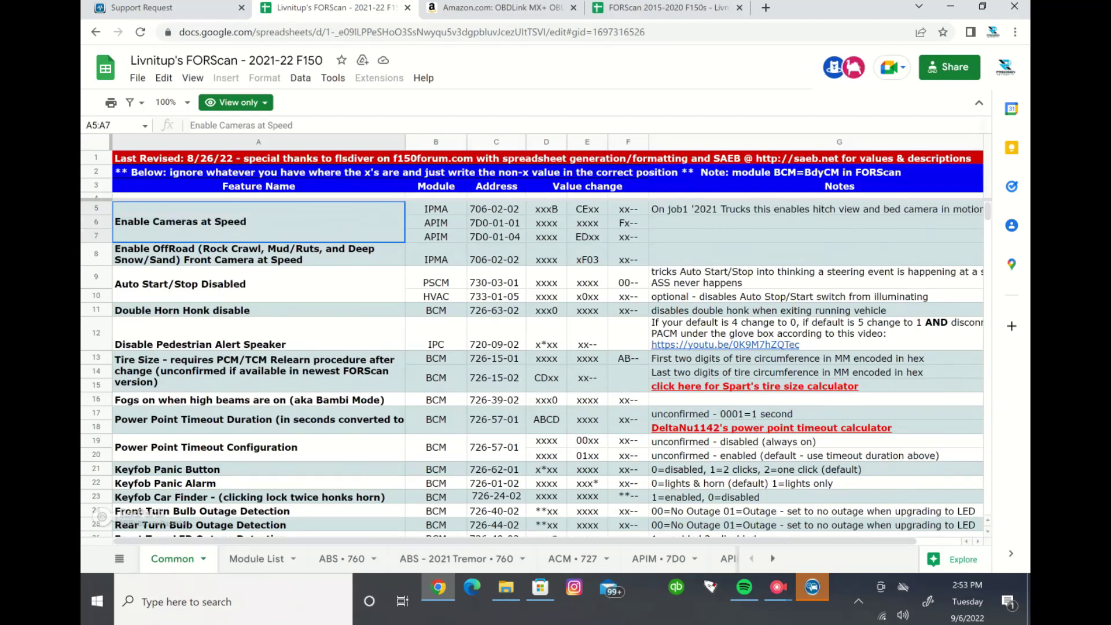
{"action": "left_click", "coordinate": [258, 254]}
{"action": "left_click", "coordinate": [258, 284]}
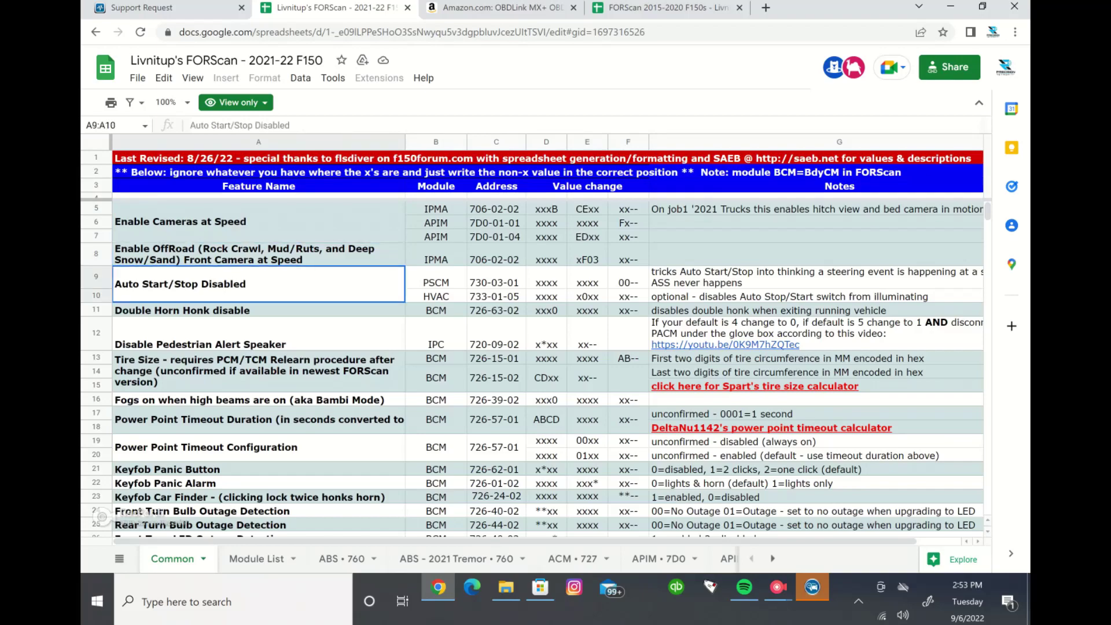
{"action": "left_click", "coordinate": [259, 310]}
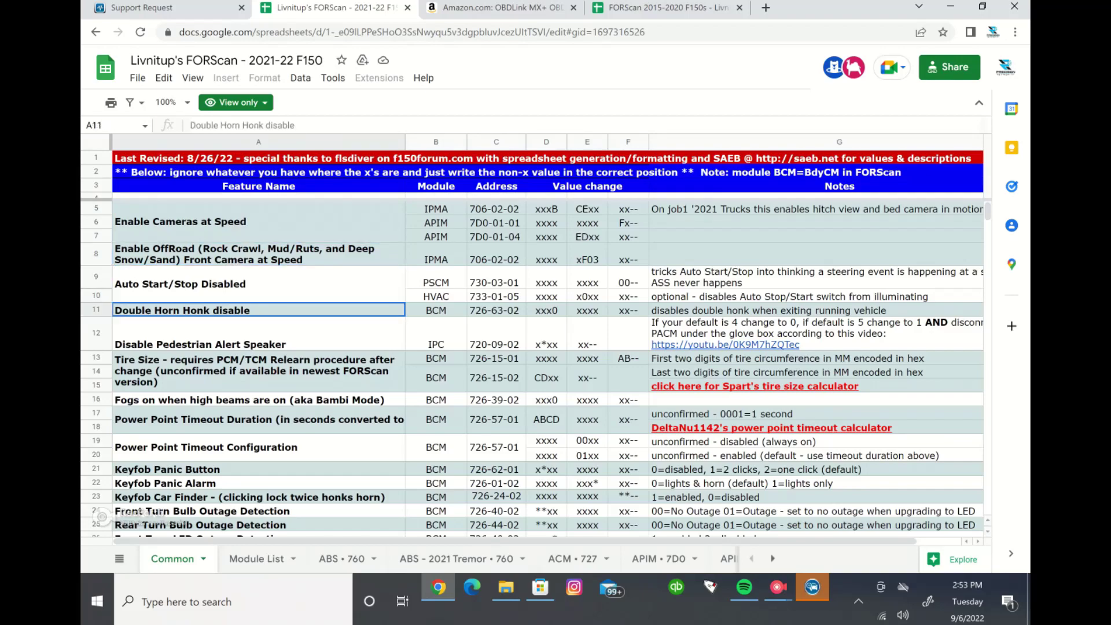
Examine the remaining features on the Common sheet, including Mirrors - Lincoln Autofold, and look over the Module List sheet
{"action": "scroll", "coordinate": [532, 370], "scroll_direction": "down", "scroll_amount": 6}
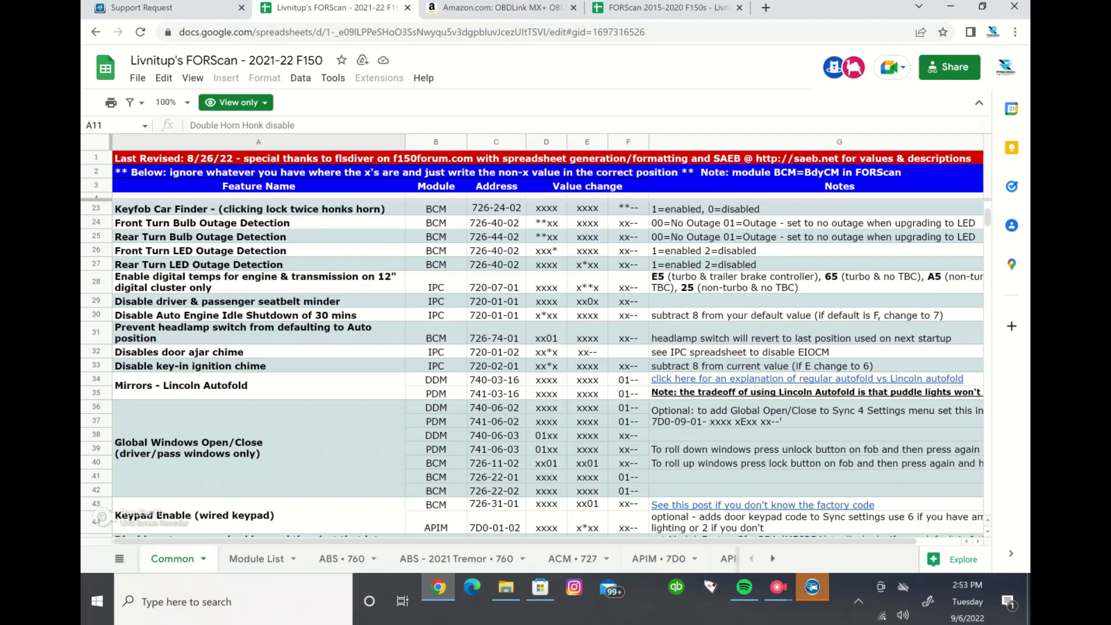
{"action": "left_click", "coordinate": [259, 385]}
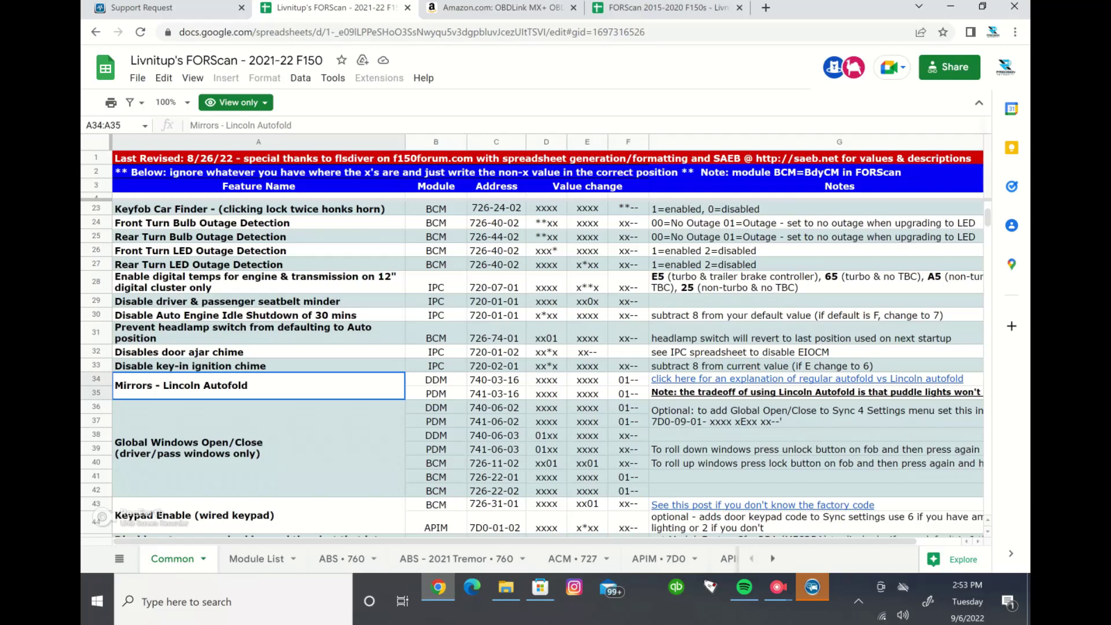
{"action": "scroll", "coordinate": [548, 364], "scroll_direction": "down", "scroll_amount": 2}
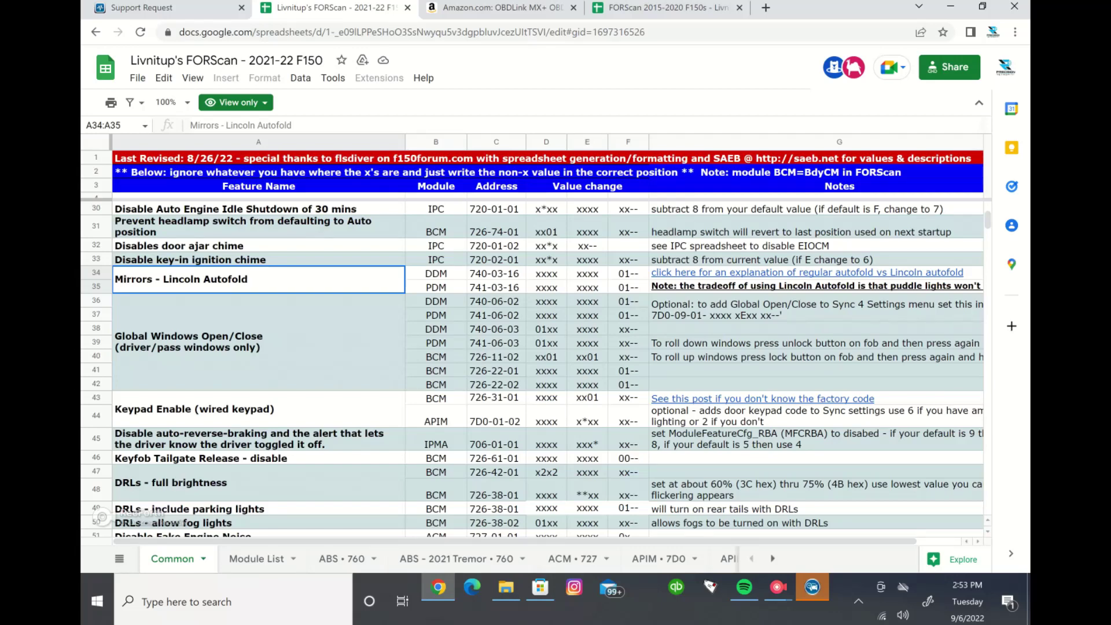
{"action": "scroll", "coordinate": [548, 364], "scroll_direction": "down", "scroll_amount": 2}
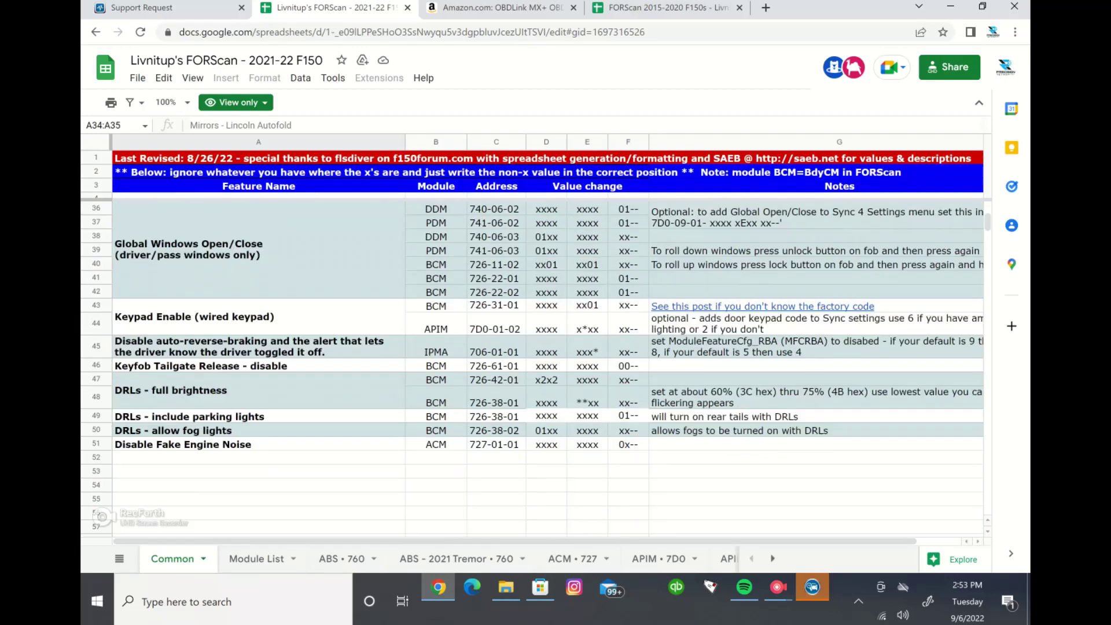
{"action": "scroll", "coordinate": [548, 364], "scroll_direction": "up", "scroll_amount": 10}
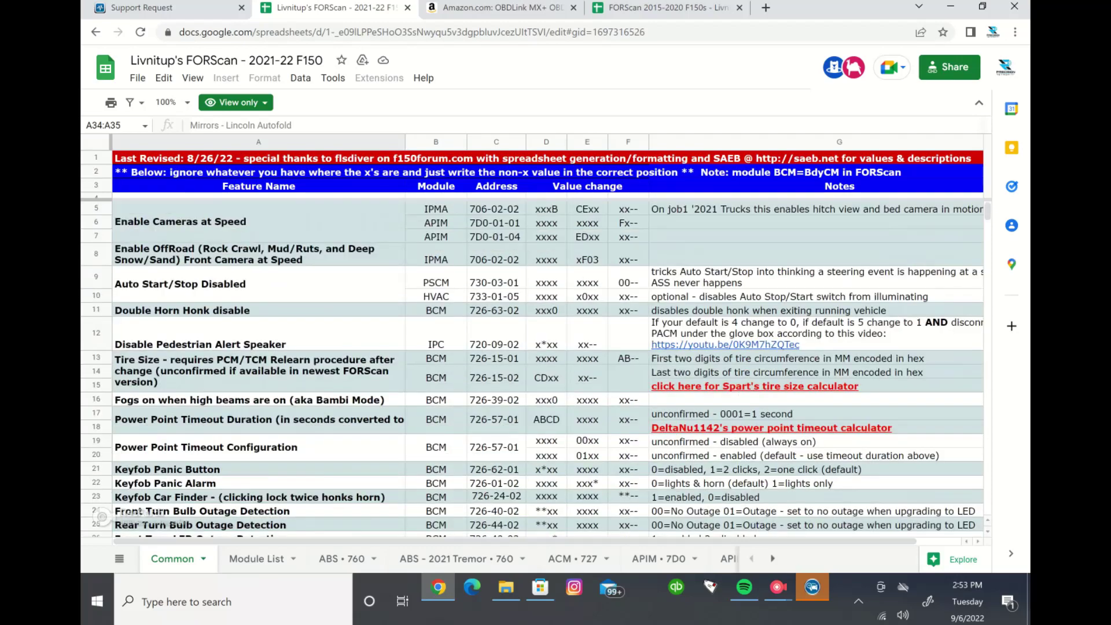
{"action": "key", "text": "ctrl+shift+Page_Down"}
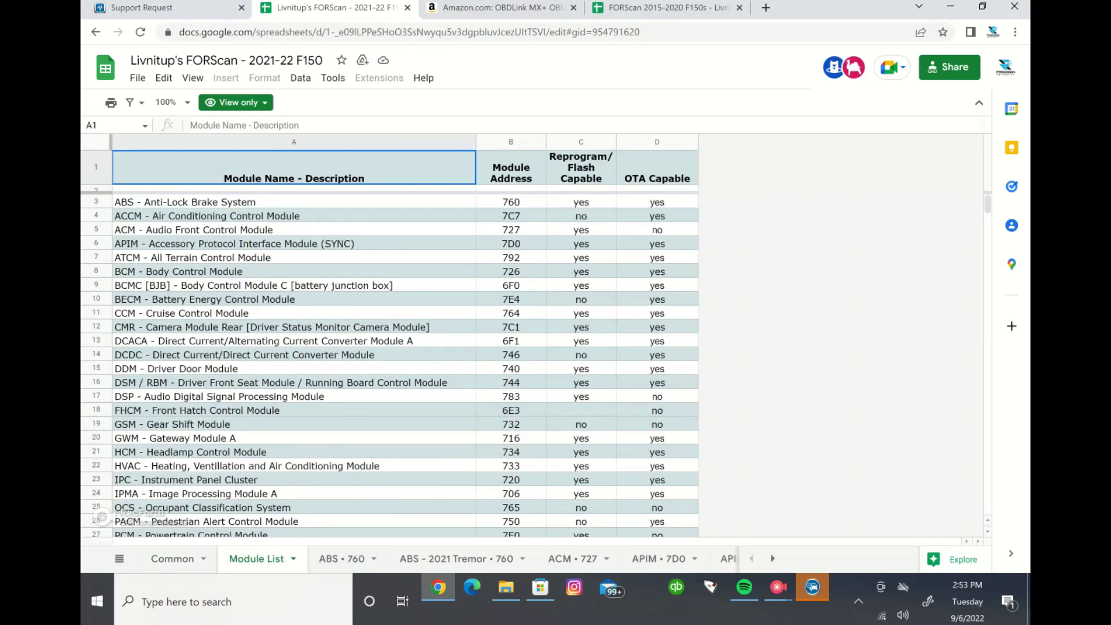
{"action": "key", "text": "ctrl+shift+Page_Up"}
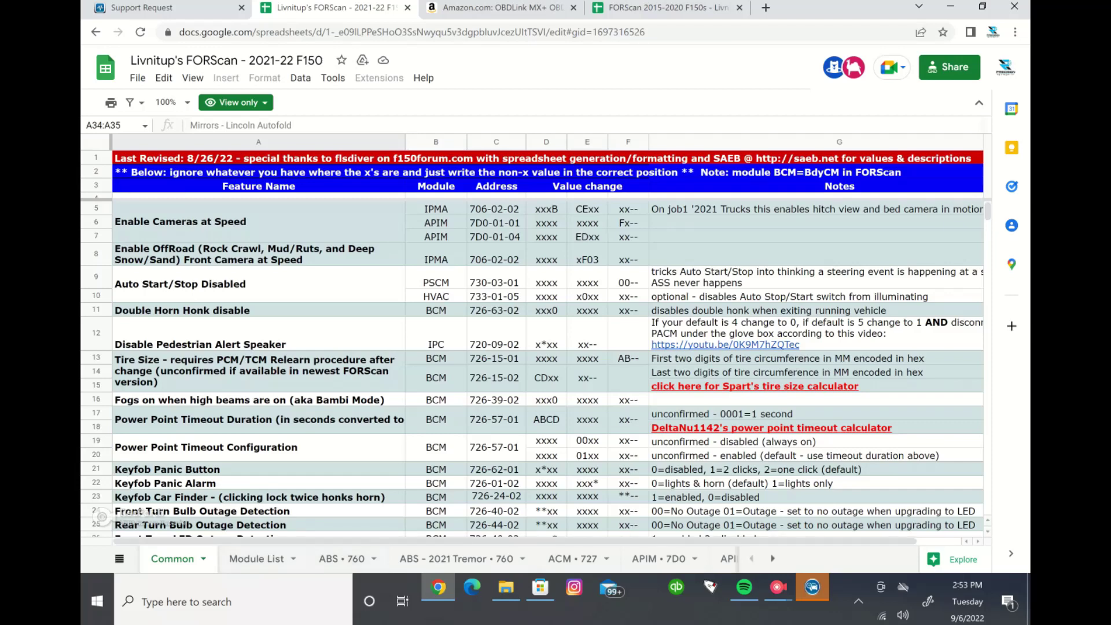
Look through the spreadsheet's list of module sheets and open the BCM • 726 sheet
{"action": "key", "text": "alt+shift+k"}
{"action": "key", "text": "Down"}
{"action": "key", "text": "Down"}
{"action": "key", "text": "Down"}
{"action": "key", "text": "Down"}
{"action": "key", "text": "Down"}
{"action": "key", "text": "Down"}
{"action": "key", "text": "Down"}
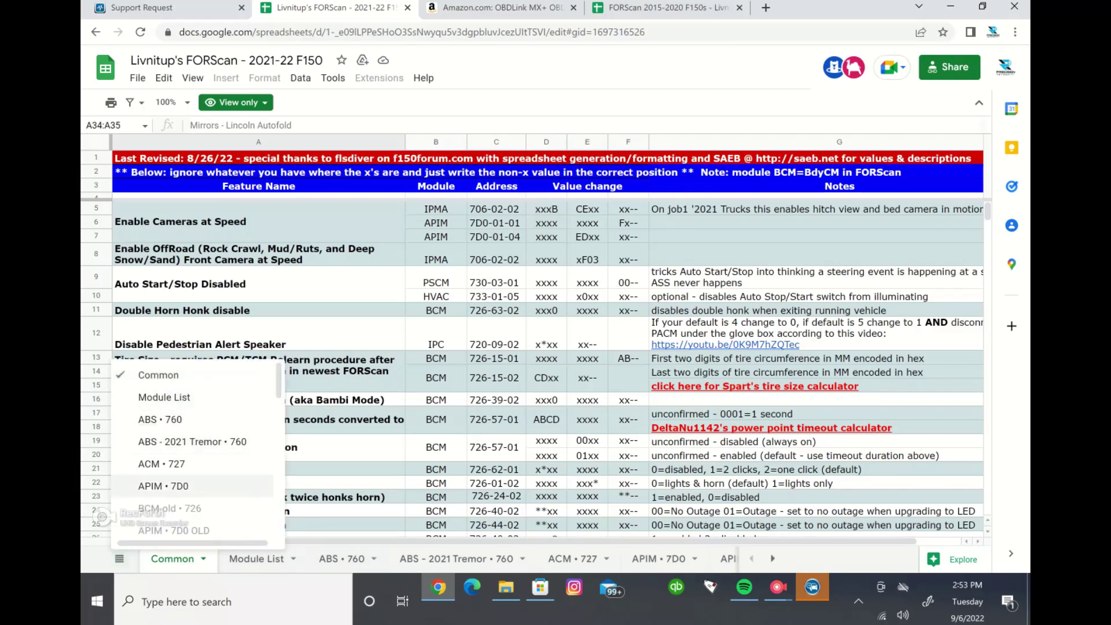
{"action": "key", "text": "Down"}
{"action": "key", "text": "Down"}
{"action": "key", "text": "Down"}
{"action": "key", "text": "Down"}
{"action": "key", "text": "Down"}
{"action": "key", "text": "Down"}
{"action": "key", "text": "Down"}
{"action": "key", "text": "Down"}
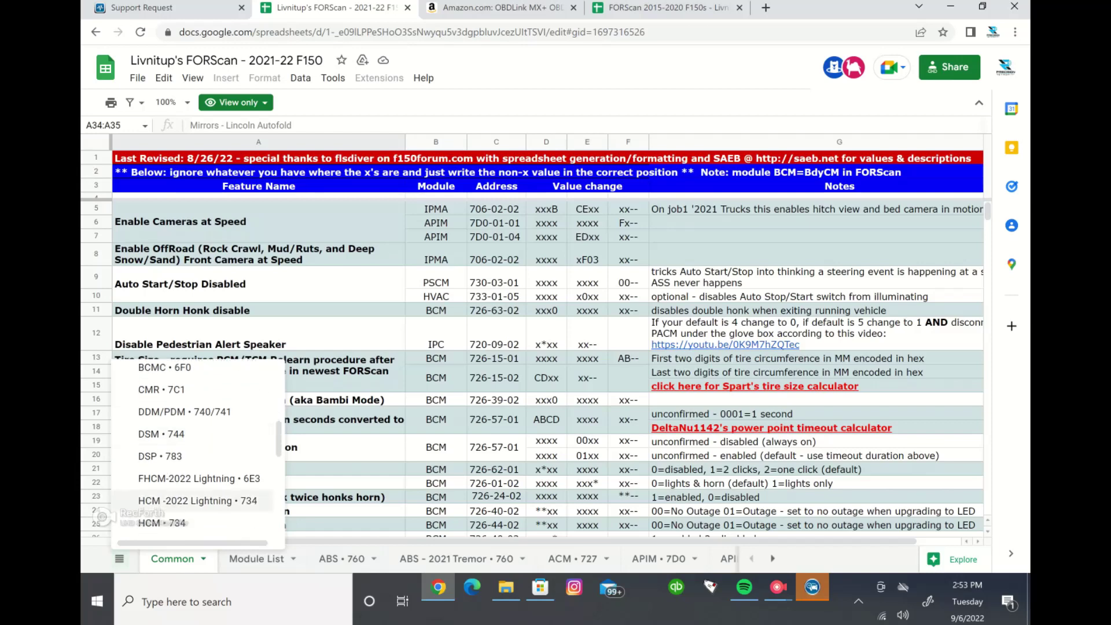
{"action": "key", "text": "Down"}
{"action": "key", "text": "Down"}
{"action": "key", "text": "Down"}
{"action": "key", "text": "Down"}
{"action": "key", "text": "Down"}
{"action": "key", "text": "Down"}
{"action": "key", "text": "Down"}
{"action": "key", "text": "Down"}
{"action": "key", "text": "Down"}
{"action": "key", "text": "Down"}
{"action": "key", "text": "Down"}
{"action": "key", "text": "Down"}
{"action": "key", "text": "Down"}
{"action": "key", "text": "Down"}
{"action": "key", "text": "Down"}
{"action": "key", "text": "Up"}
{"action": "key", "text": "Up"}
{"action": "key", "text": "Up"}
{"action": "key", "text": "Up"}
{"action": "key", "text": "Up"}
{"action": "key", "text": "Up"}
{"action": "key", "text": "Up"}
{"action": "key", "text": "Up"}
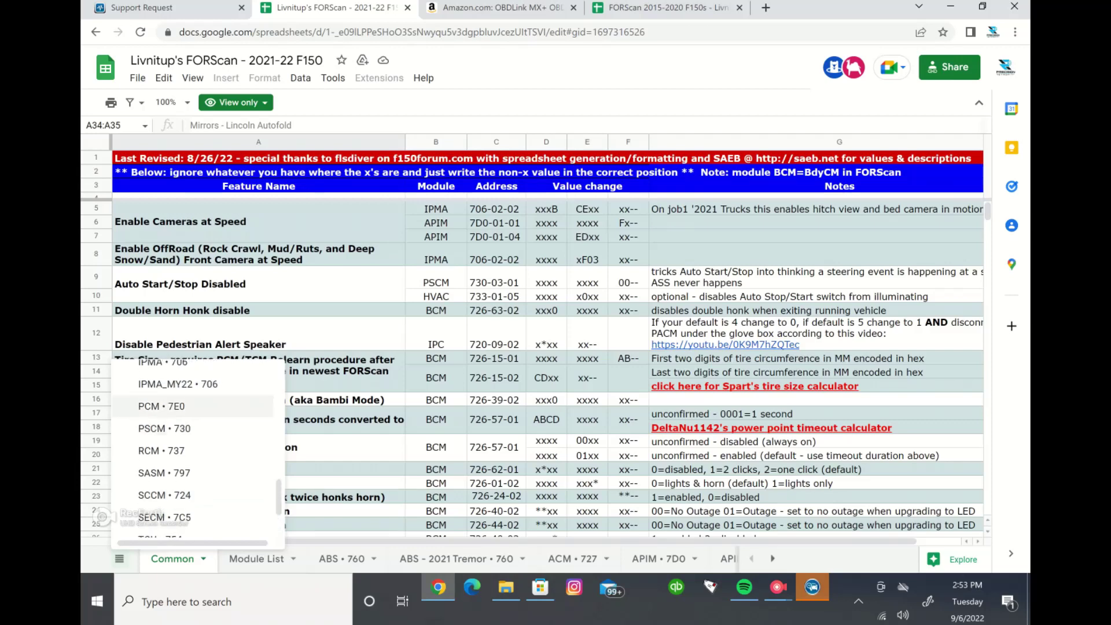
{"action": "key", "text": "Up"}
{"action": "key", "text": "Up"}
{"action": "key", "text": "Up"}
{"action": "key", "text": "Up"}
{"action": "key", "text": "Up"}
{"action": "key", "text": "Up"}
{"action": "key", "text": "Up"}
{"action": "key", "text": "Up"}
{"action": "key", "text": "Up"}
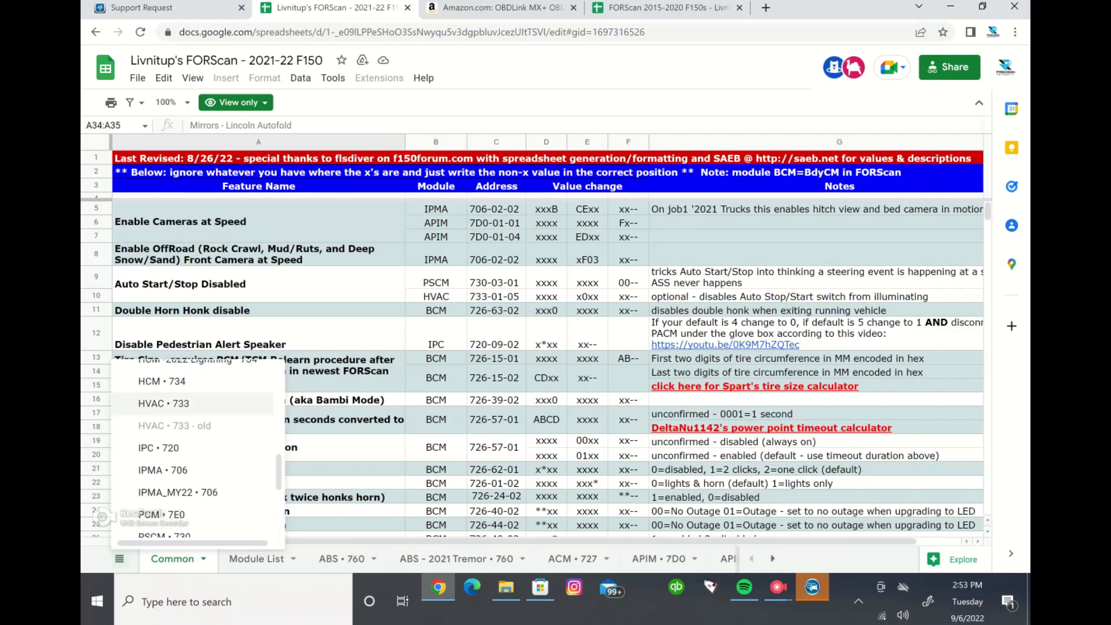
{"action": "key", "text": "Up"}
{"action": "key", "text": "Up"}
{"action": "key", "text": "Up"}
{"action": "key", "text": "Up"}
{"action": "key", "text": "Up"}
{"action": "key", "text": "Up"}
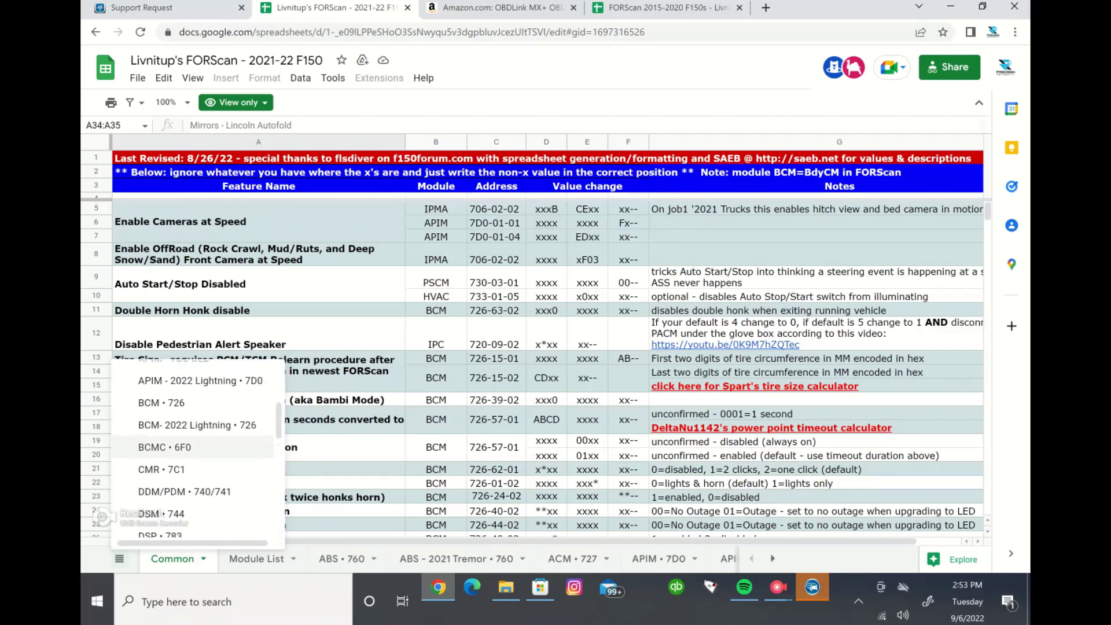
{"action": "key", "text": "Return"}
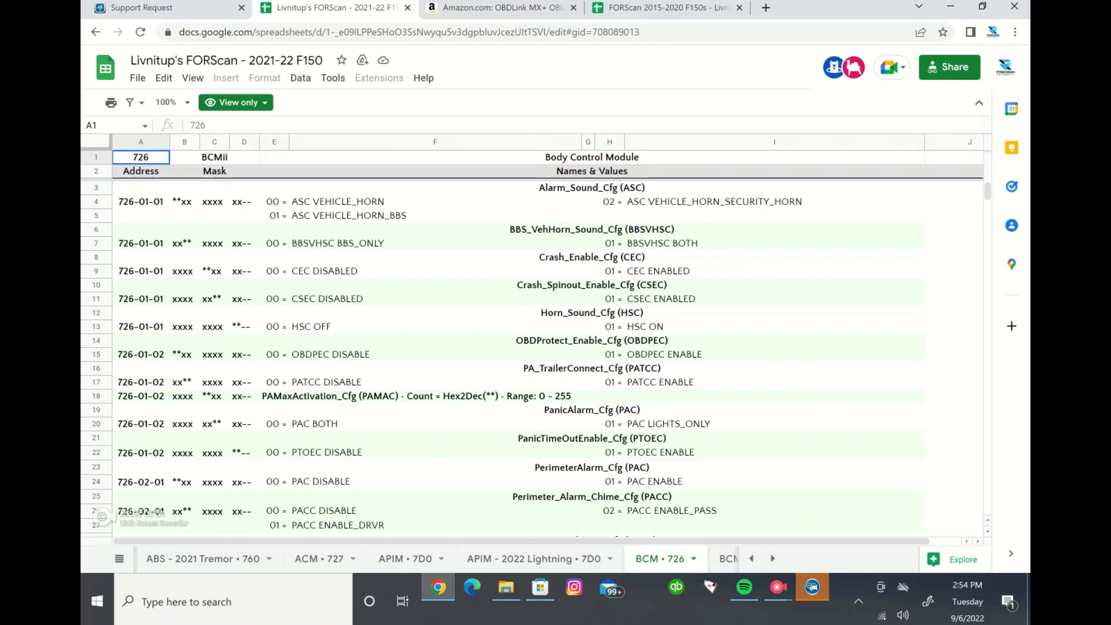
Examine the Body Control Module addresses, masks and option values, including the red entries that warn against changes
{"action": "scroll", "coordinate": [536, 357], "scroll_direction": "down", "scroll_amount": 10}
{"action": "scroll", "coordinate": [536, 357], "scroll_direction": "down", "scroll_amount": 20}
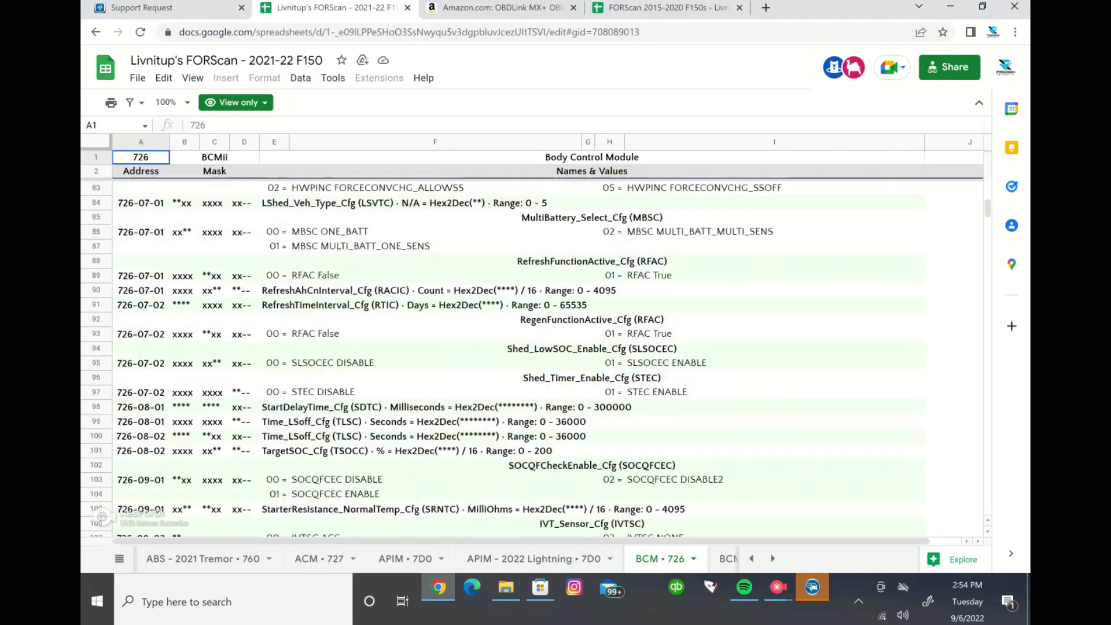
{"action": "scroll", "coordinate": [536, 357], "scroll_direction": "down", "scroll_amount": 20}
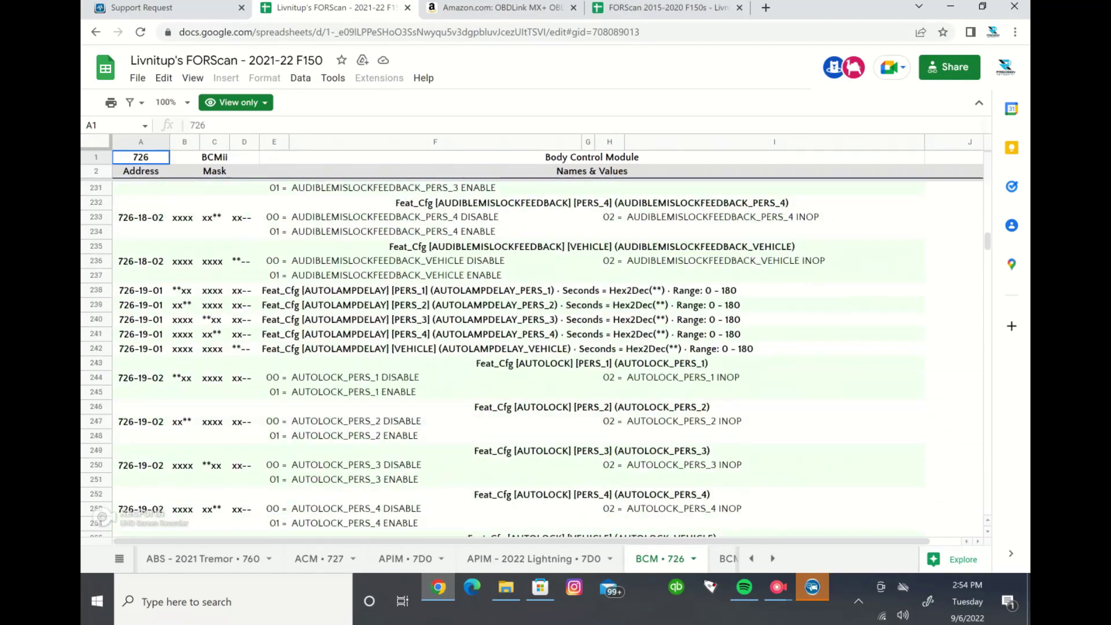
{"action": "scroll", "coordinate": [537, 358], "scroll_direction": "down", "scroll_amount": 20}
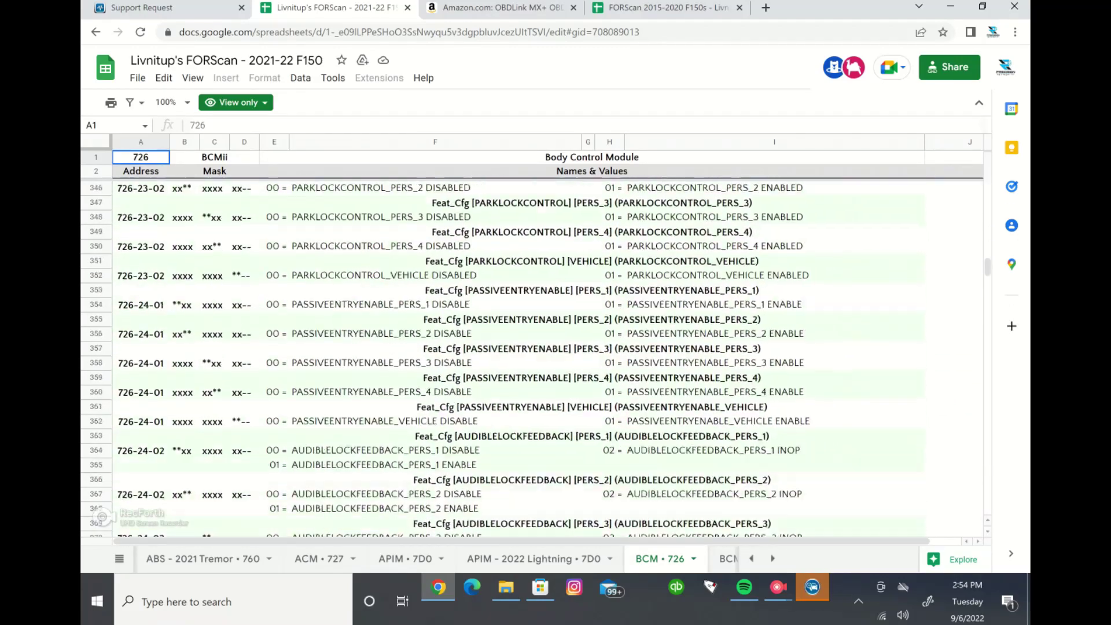
{"action": "scroll", "coordinate": [537, 358], "scroll_direction": "down", "scroll_amount": 10}
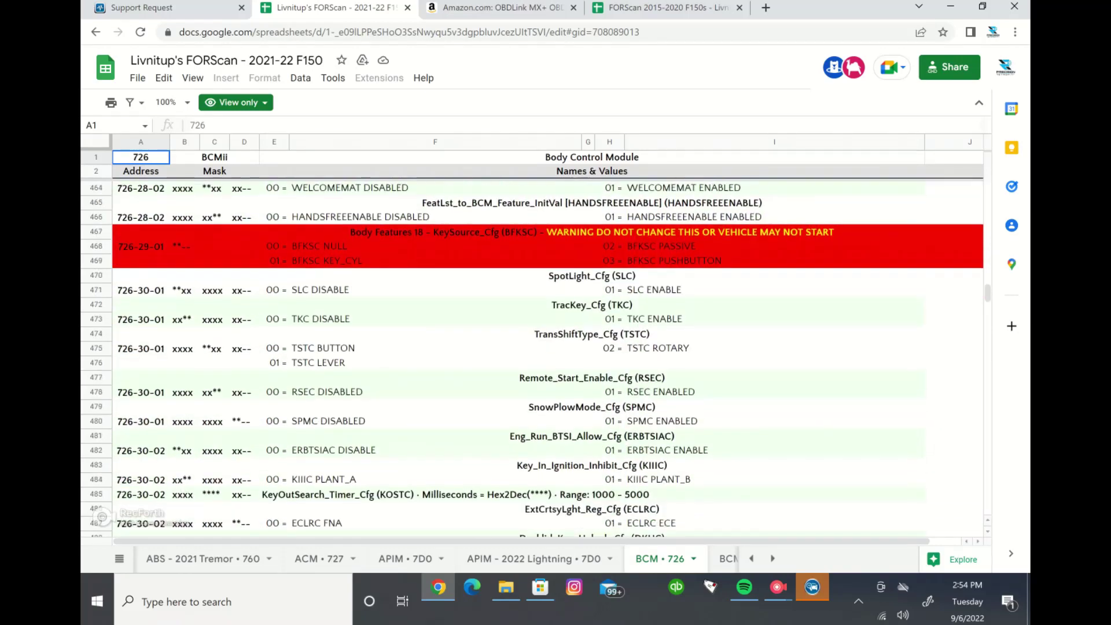
{"action": "scroll", "coordinate": [536, 357], "scroll_direction": "down", "scroll_amount": 2}
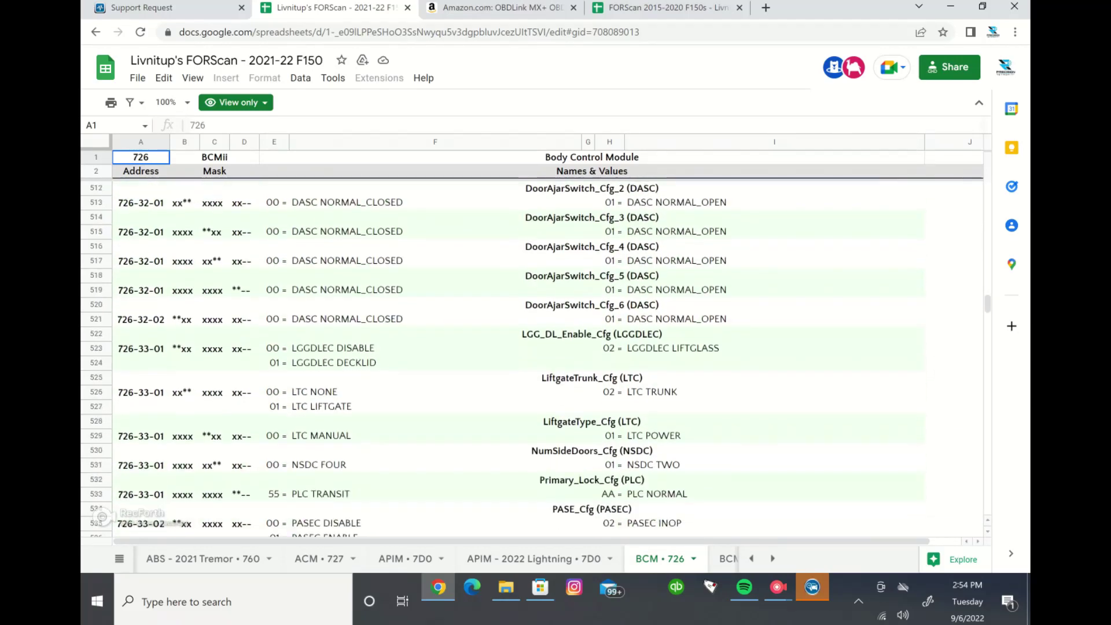
{"action": "scroll", "coordinate": [536, 358], "scroll_direction": "down", "scroll_amount": 8}
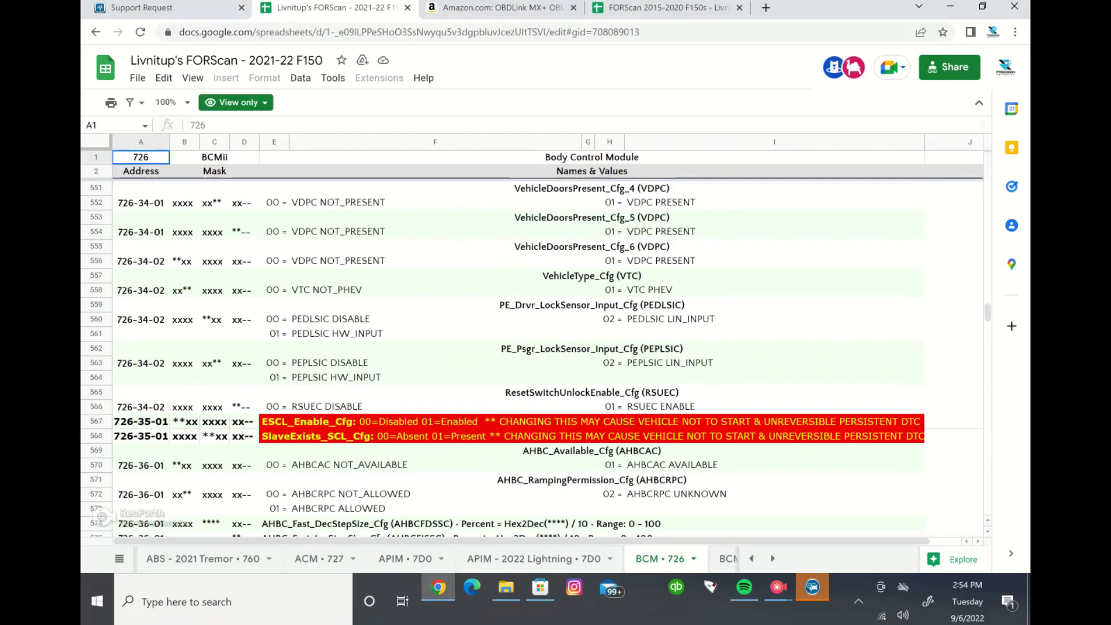
{"action": "scroll", "coordinate": [536, 358], "scroll_direction": "up", "scroll_amount": 20}
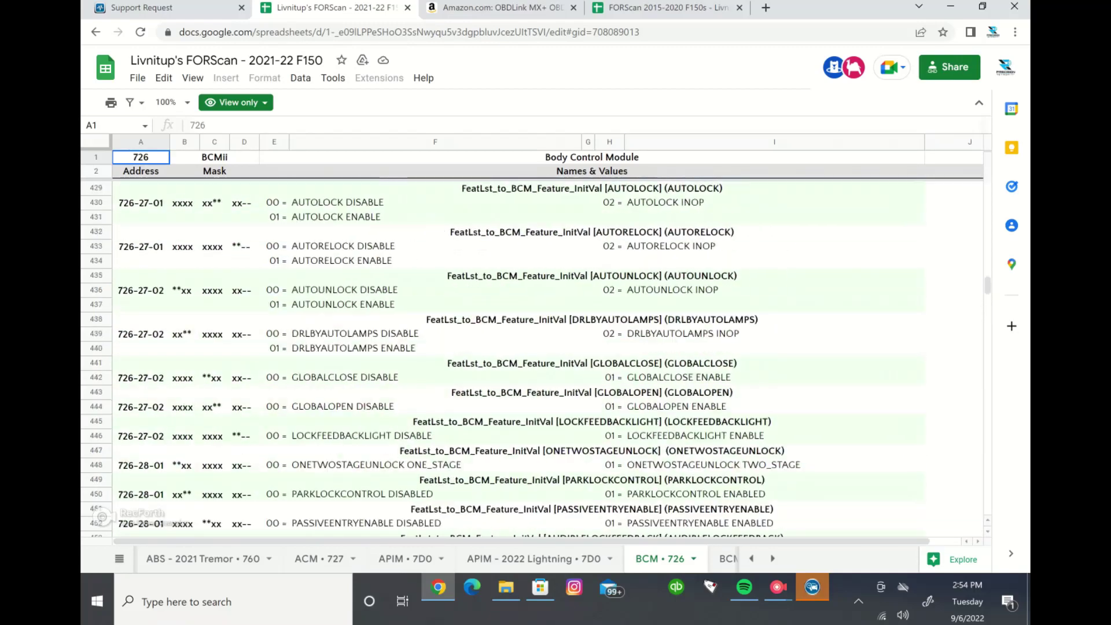
{"action": "scroll", "coordinate": [536, 358], "scroll_direction": "up", "scroll_amount": 20}
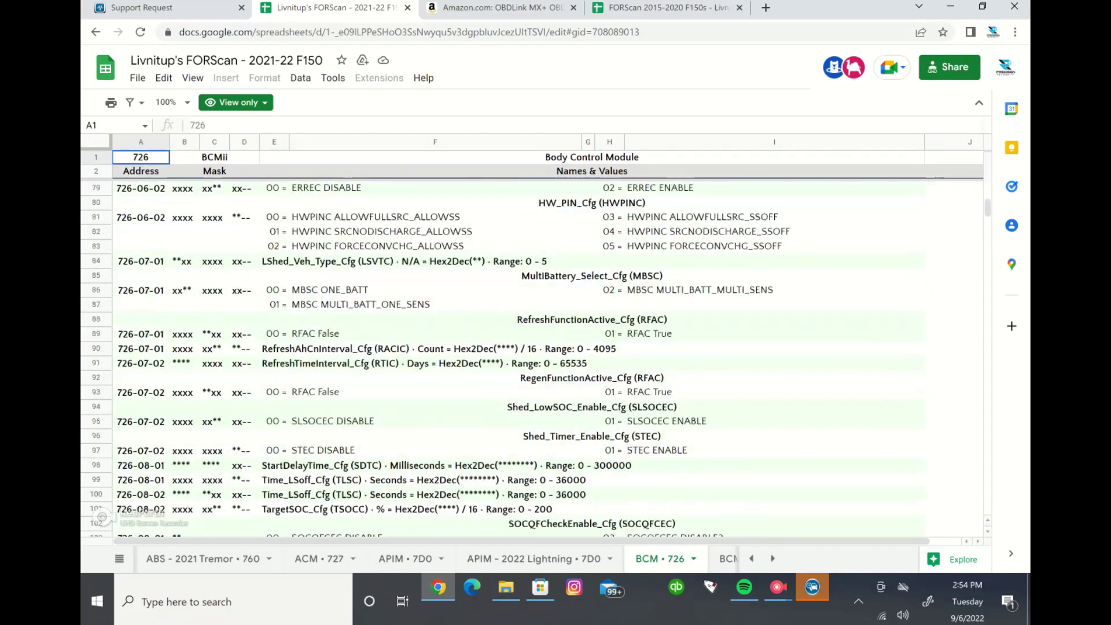
{"action": "scroll", "coordinate": [536, 358], "scroll_direction": "up", "scroll_amount": 6}
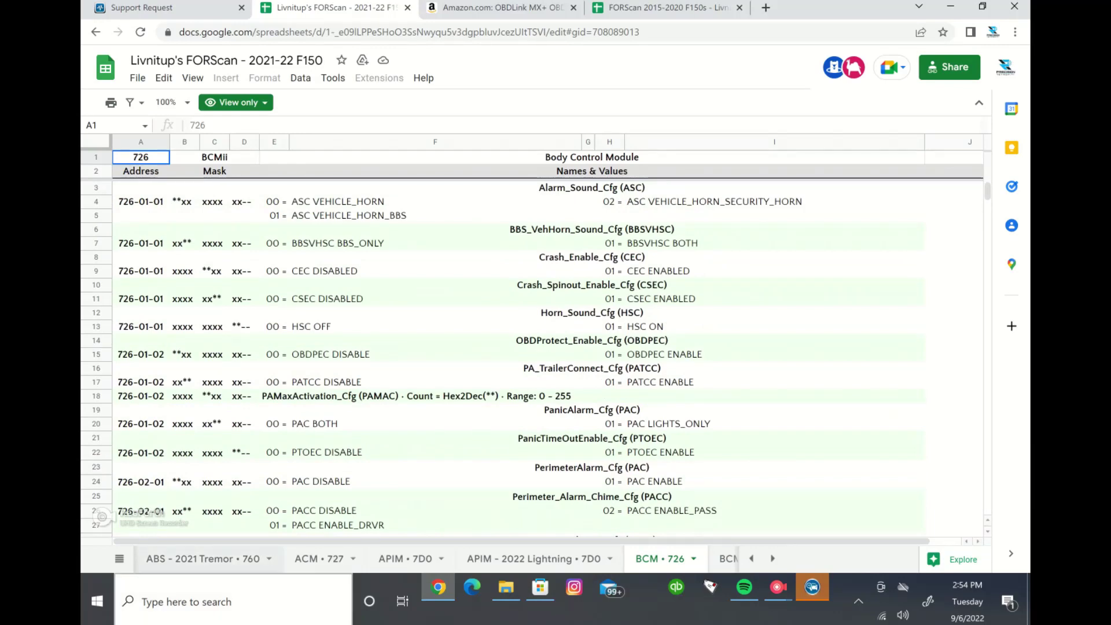
Return to the Common sheet of the spreadsheet
{"action": "left_click", "coordinate": [119, 558]}
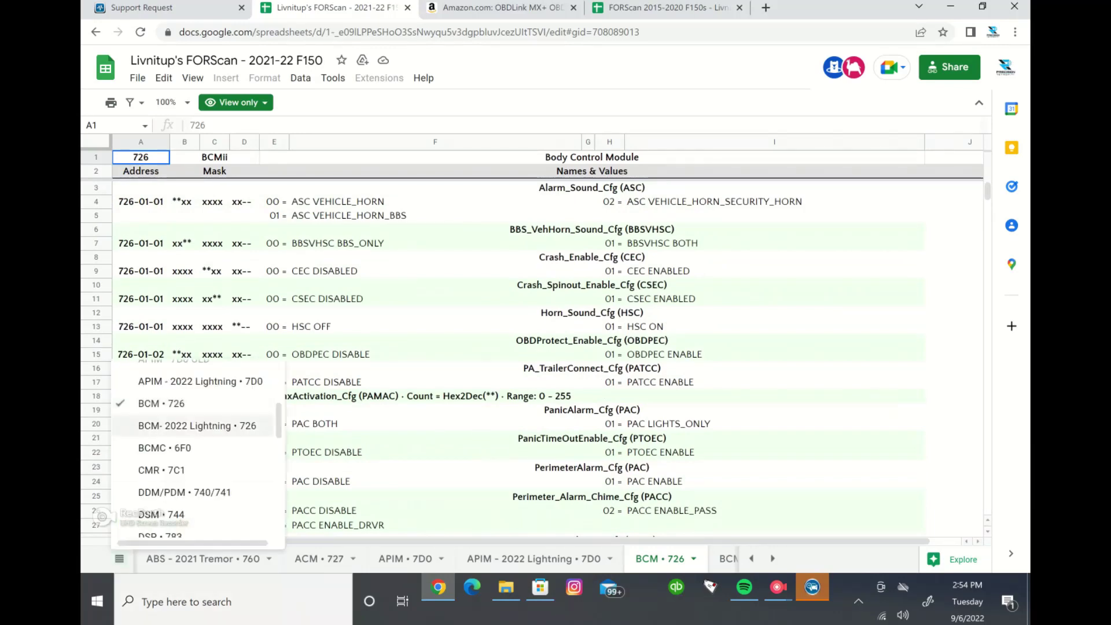
{"action": "scroll", "coordinate": [197, 451], "scroll_direction": "up", "scroll_amount": 5}
{"action": "left_click", "coordinate": [159, 374]}
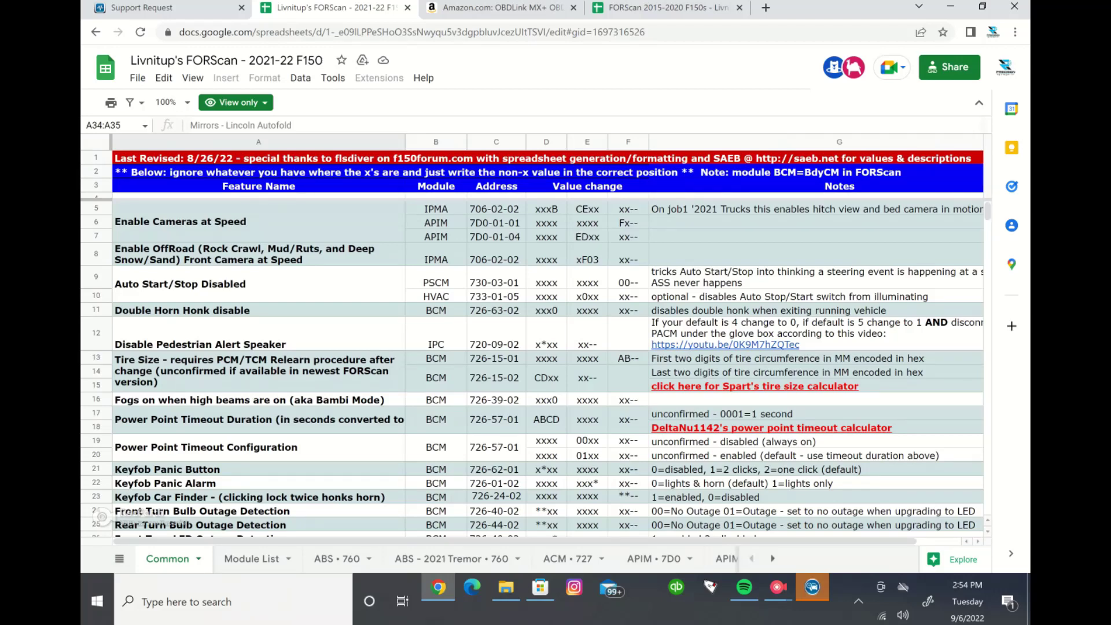
Switch to FORScan and review the diagnostic trouble code details for the HCM and ATCM modules
{"action": "left_click", "coordinate": [812, 586]}
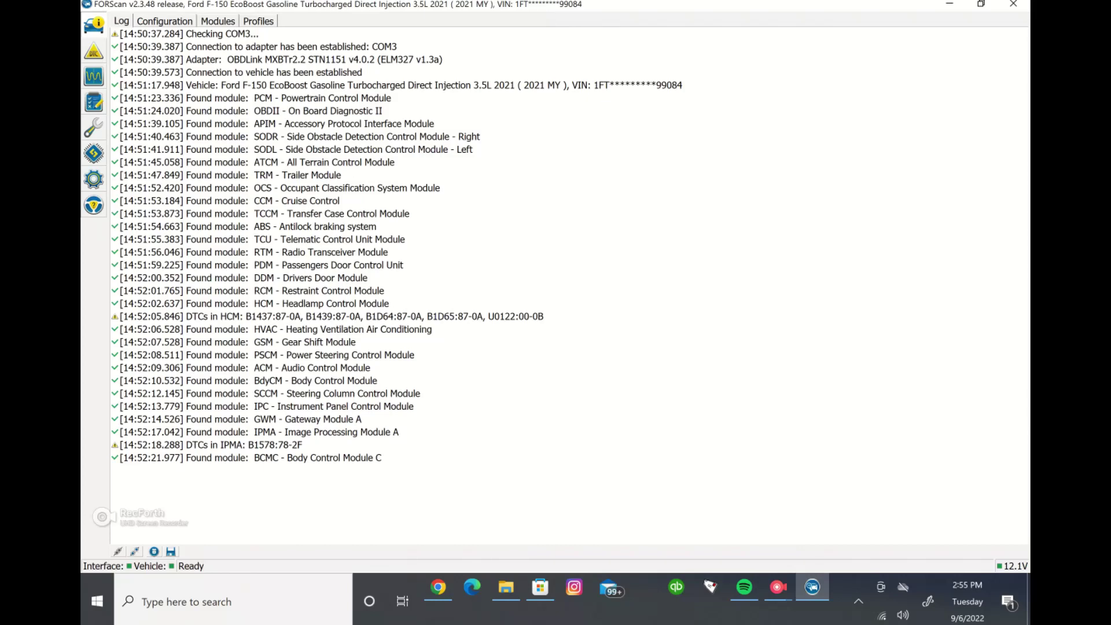
{"action": "left_click", "coordinate": [93, 52]}
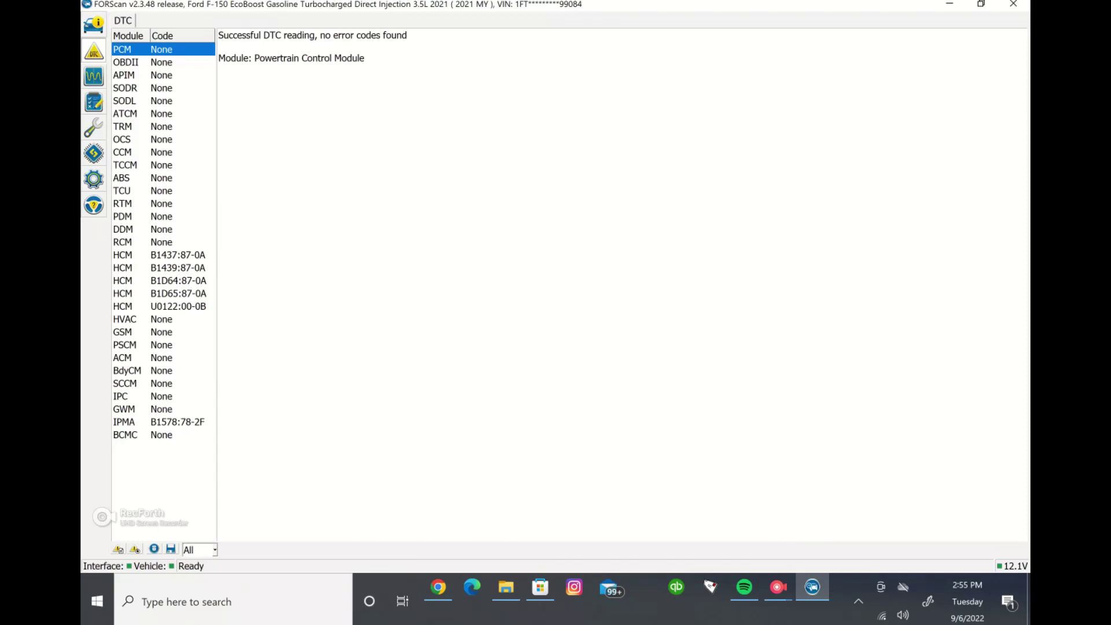
{"action": "left_click", "coordinate": [162, 255]}
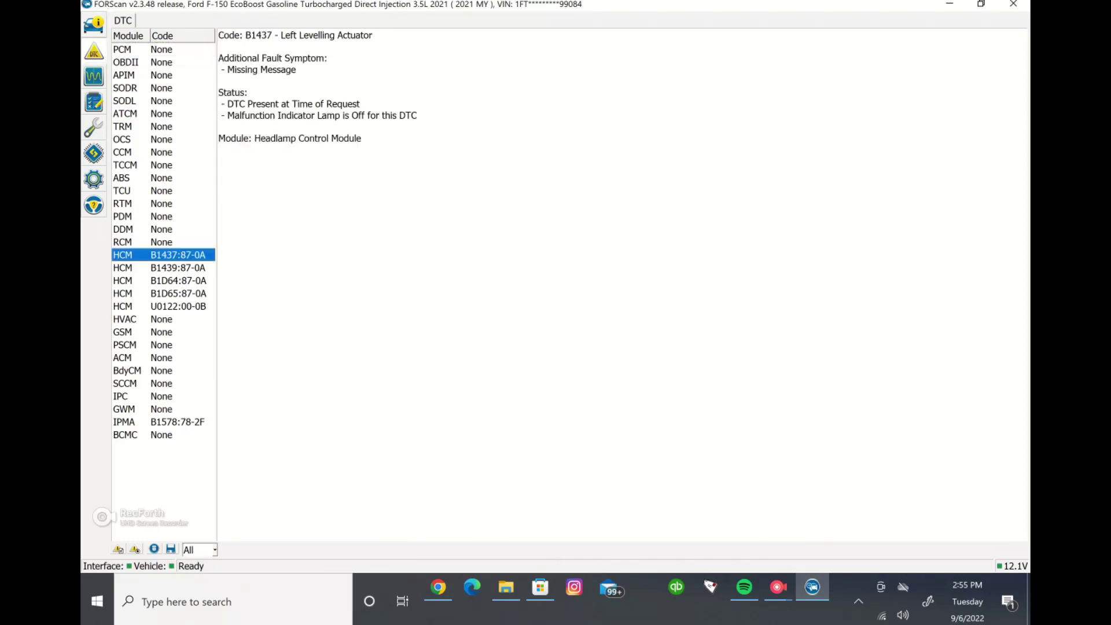
{"action": "left_click", "coordinate": [162, 280]}
{"action": "left_click", "coordinate": [162, 113]}
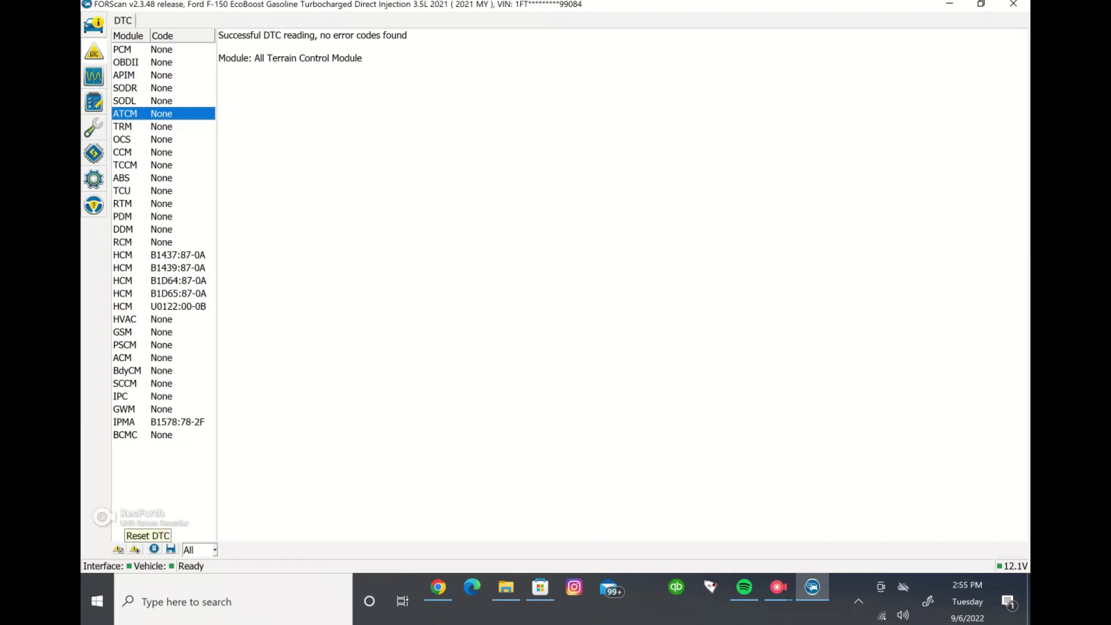
Reset the diagnostic trouble codes with the module filter at All and recheck the DTC list
{"action": "left_click", "coordinate": [118, 548]}
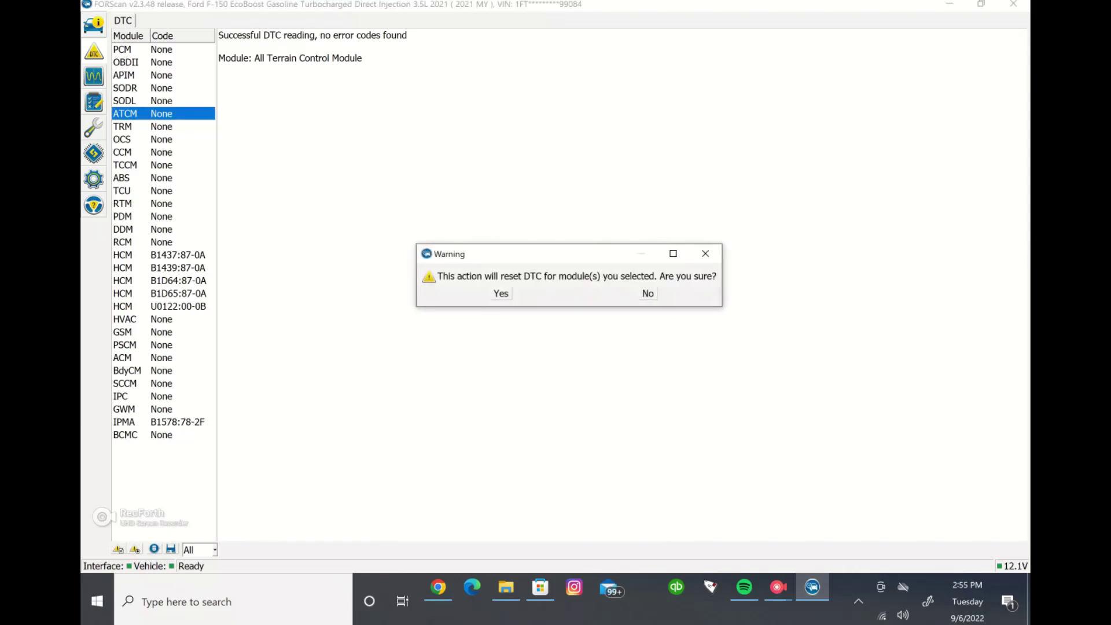
{"action": "left_click", "coordinate": [501, 293]}
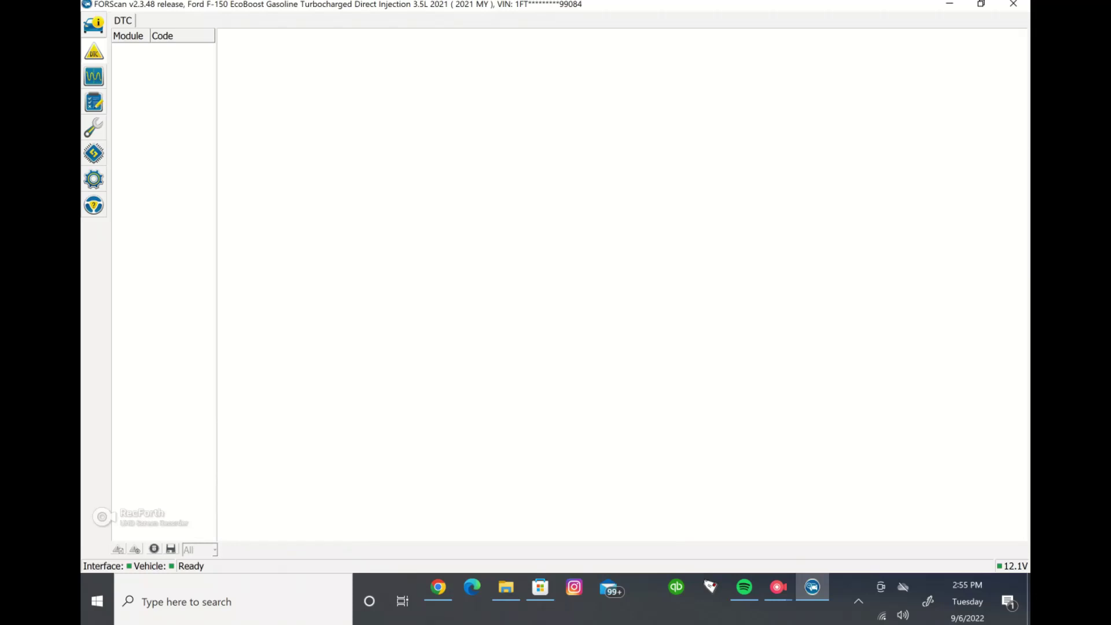
{"action": "left_click", "coordinate": [94, 76]}
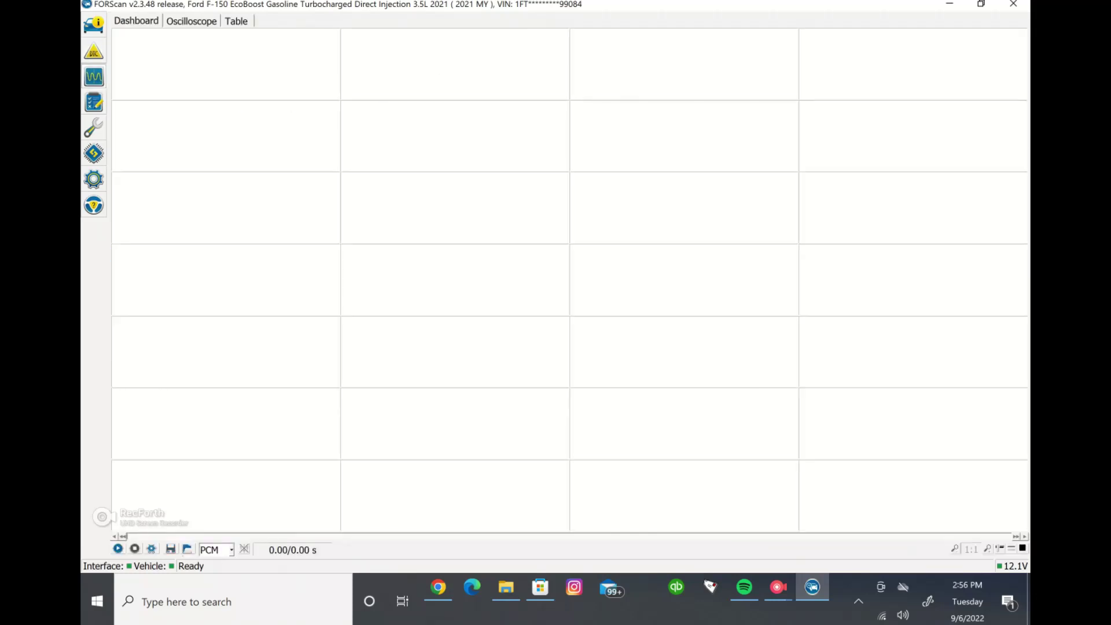
{"action": "left_click", "coordinate": [93, 51]}
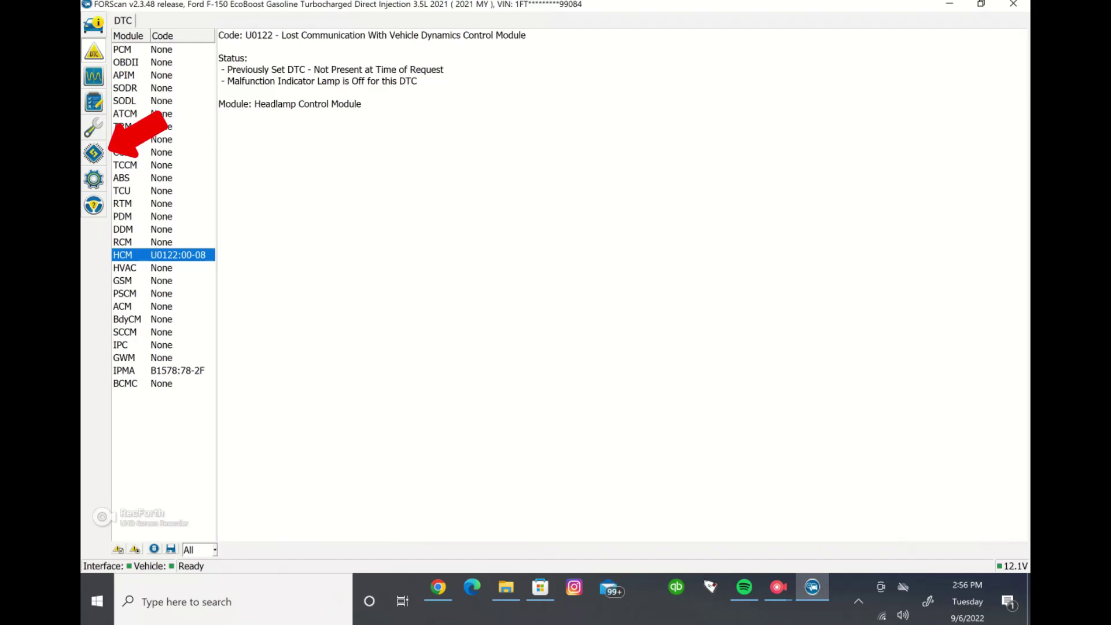
Open the configuration and programming functions and start the BdyCM Module configuration procedure in its plain, non-AS BUILT format
{"action": "left_click", "coordinate": [93, 153]}
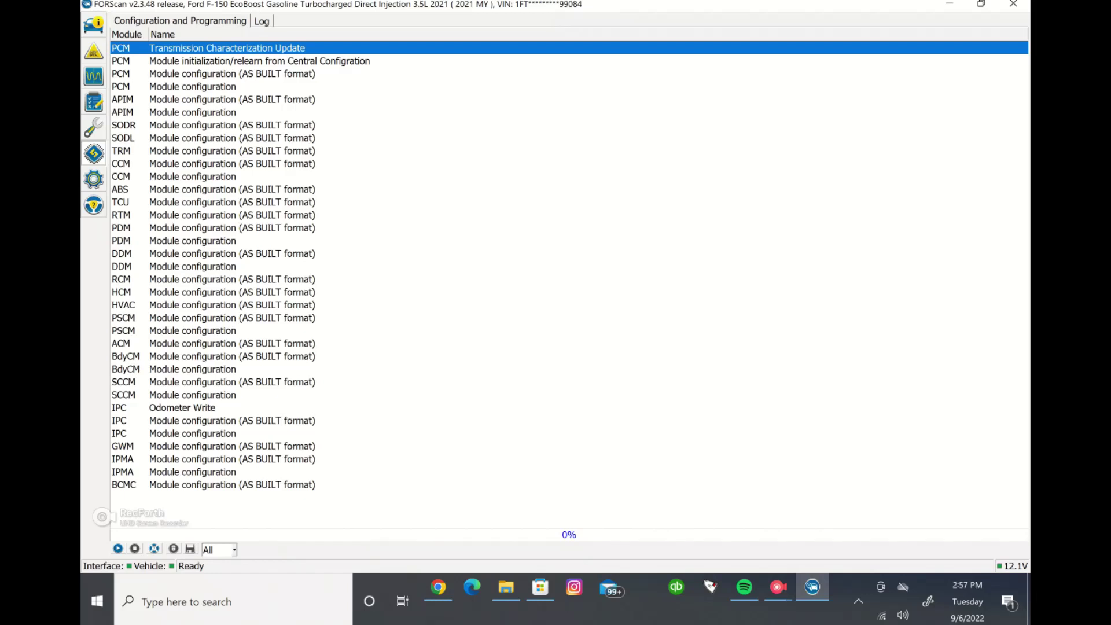
{"action": "left_click", "coordinate": [232, 215]}
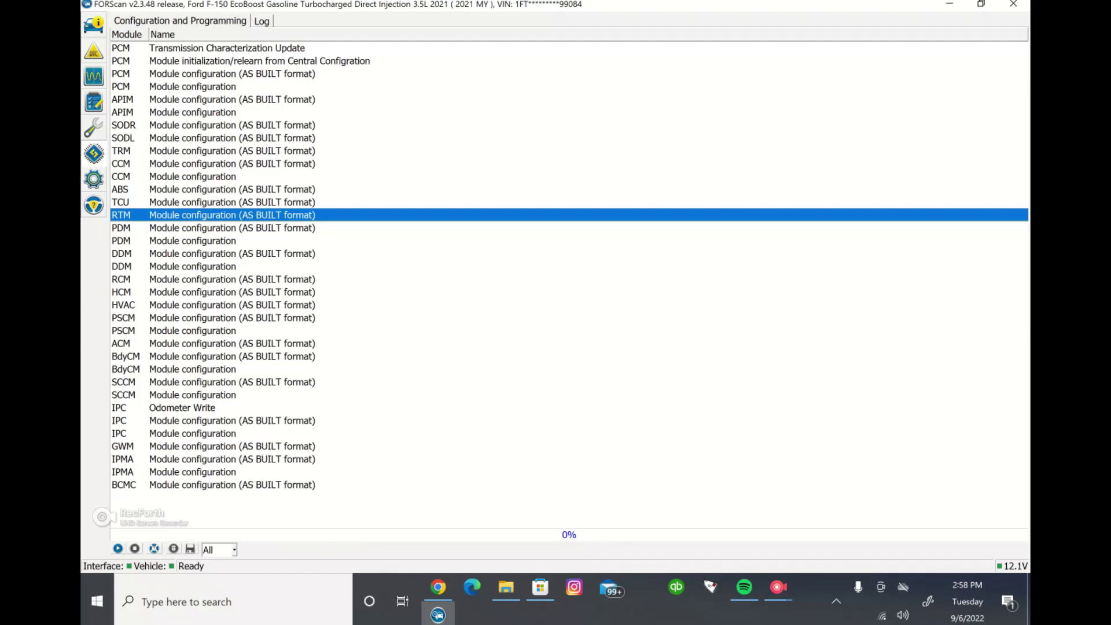
{"action": "left_click", "coordinate": [193, 369]}
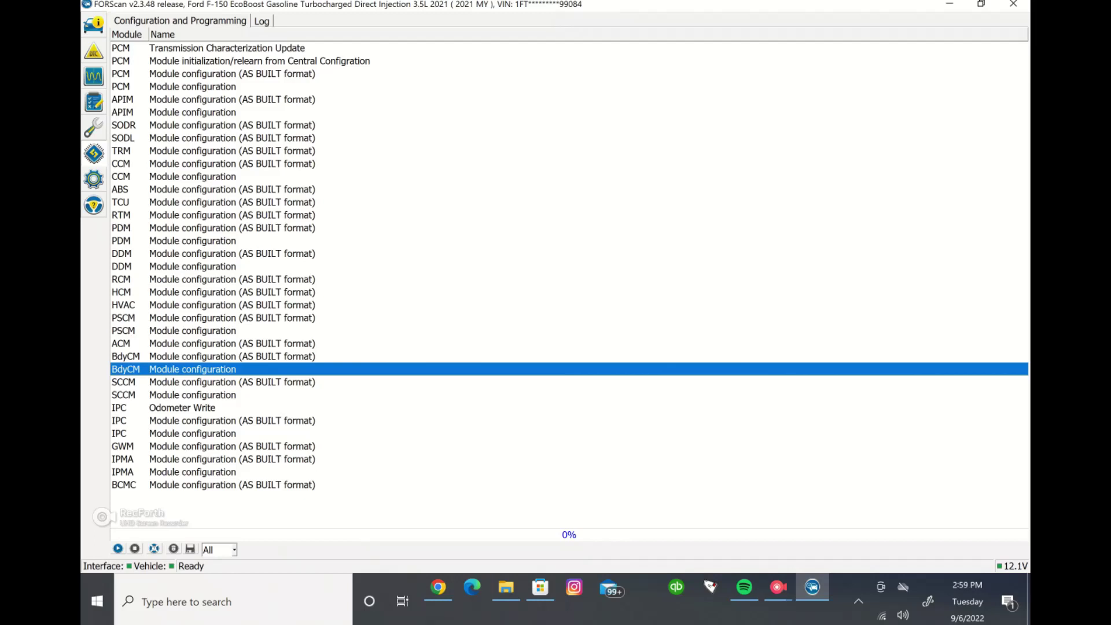
{"action": "key", "text": "Up"}
{"action": "key", "text": "Down"}
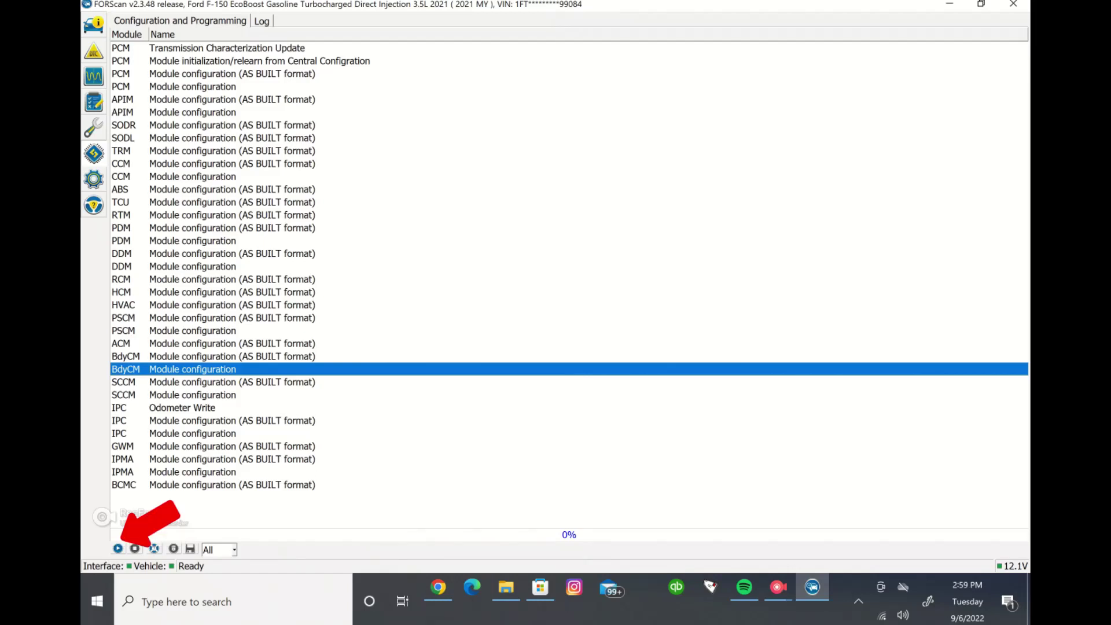
{"action": "left_click", "coordinate": [117, 547]}
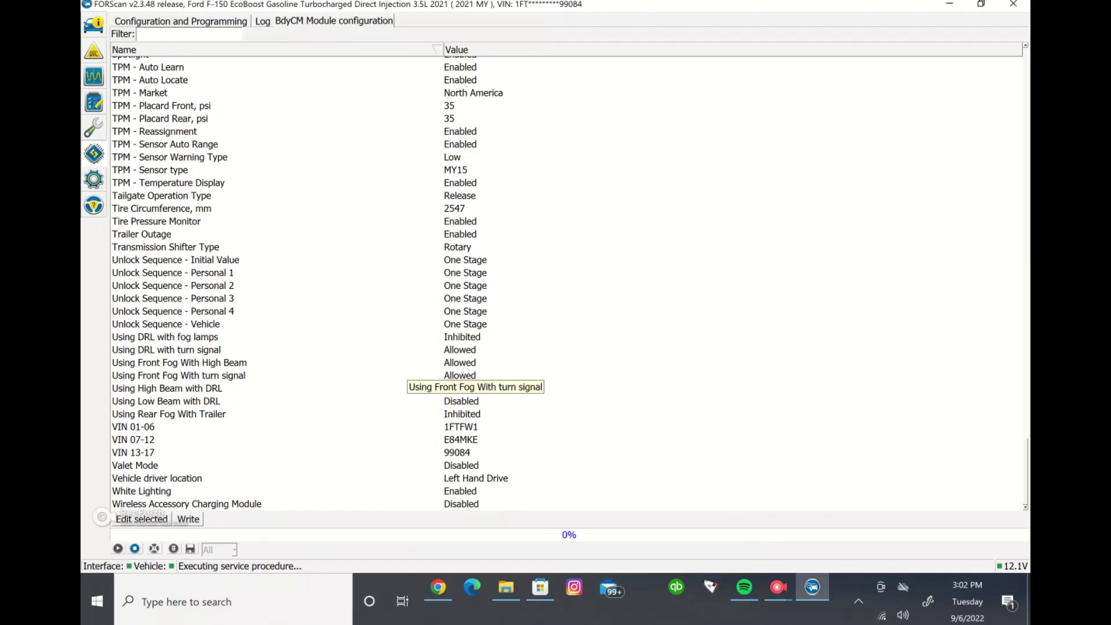
Set Using Front Fog With High Beam to 1 - Inhibited and write the change to the body control module
{"action": "left_click", "coordinate": [408, 375]}
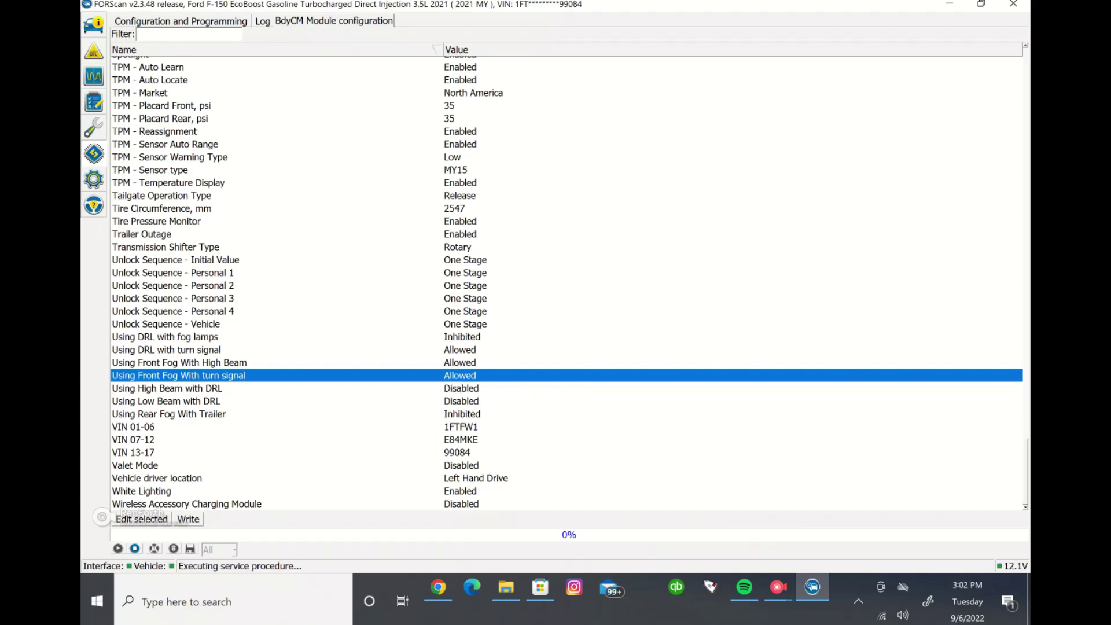
{"action": "double_click", "coordinate": [408, 362]}
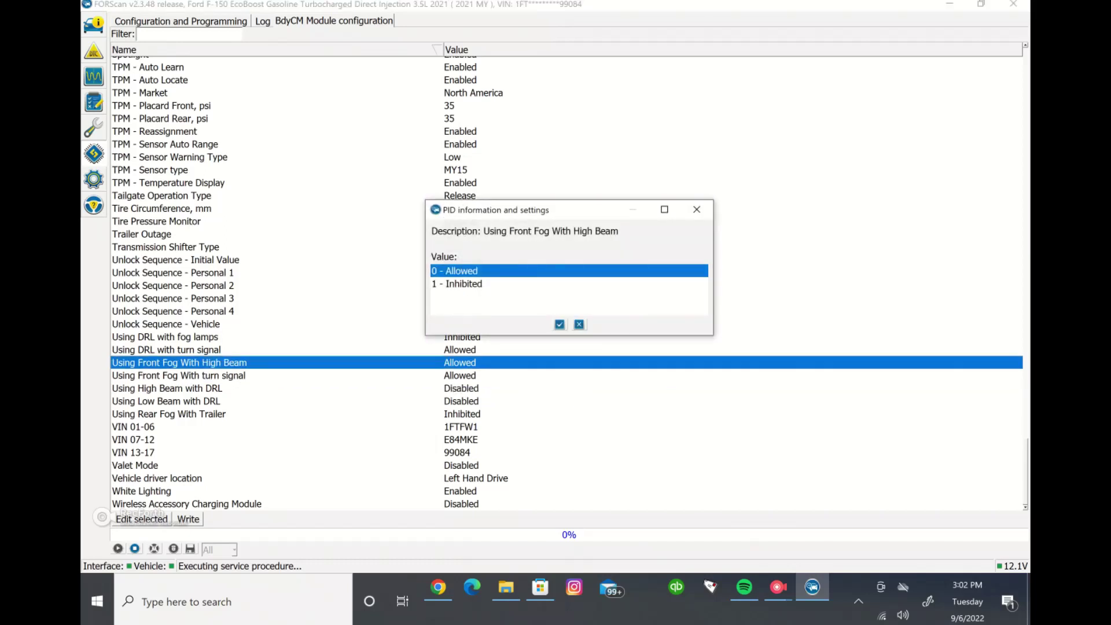
{"action": "left_click", "coordinate": [463, 283]}
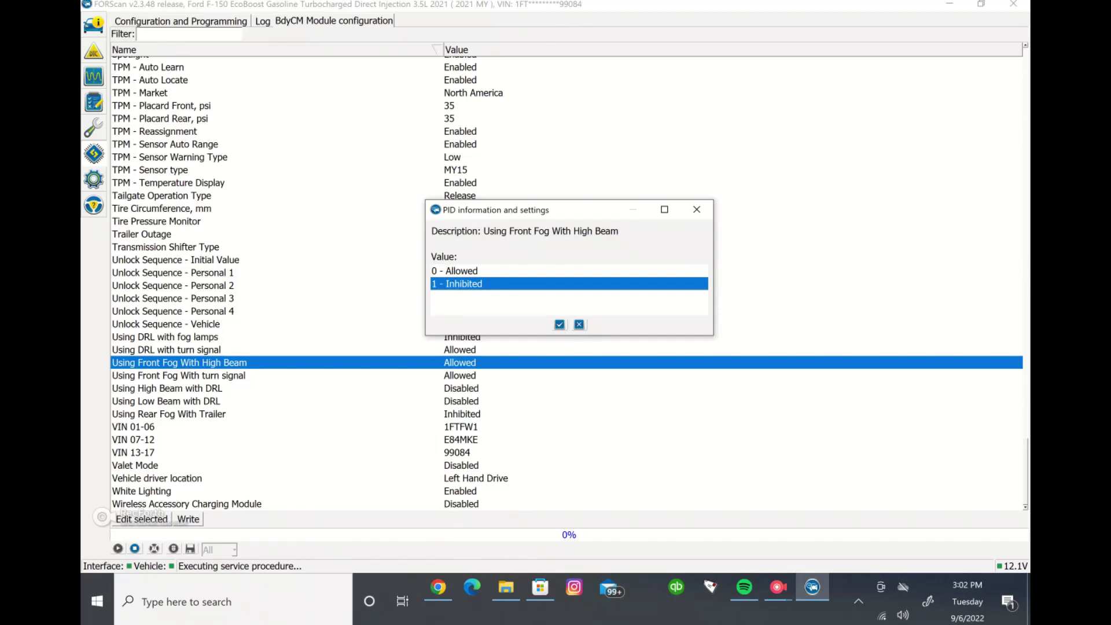
{"action": "key", "text": "Return"}
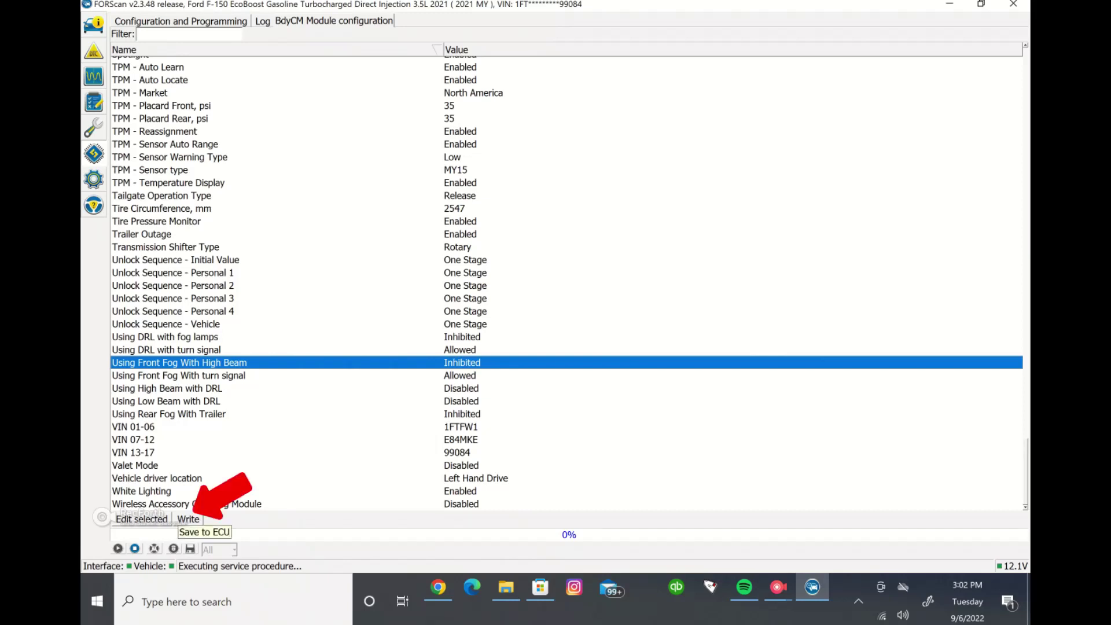
{"action": "left_click", "coordinate": [188, 519]}
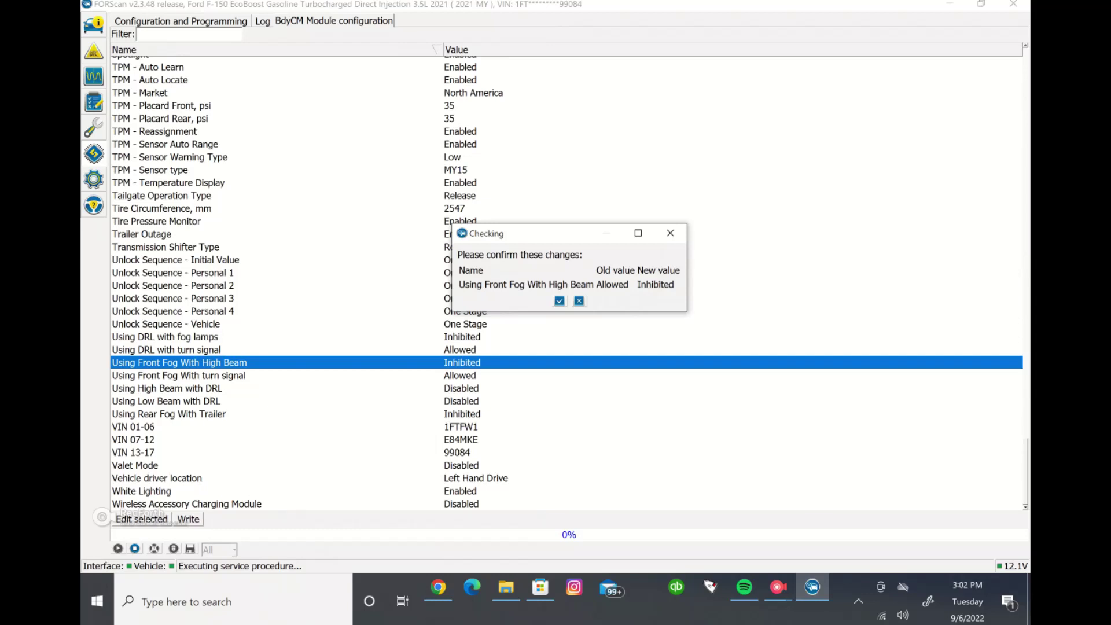
{"action": "key", "text": "Return"}
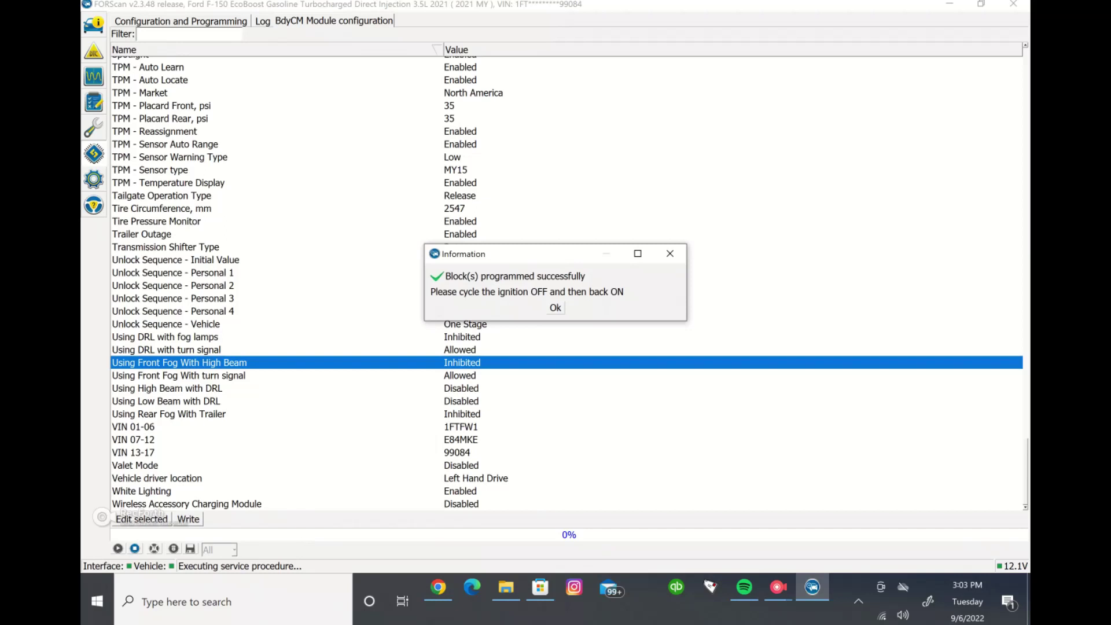
{"action": "key", "text": "Return"}
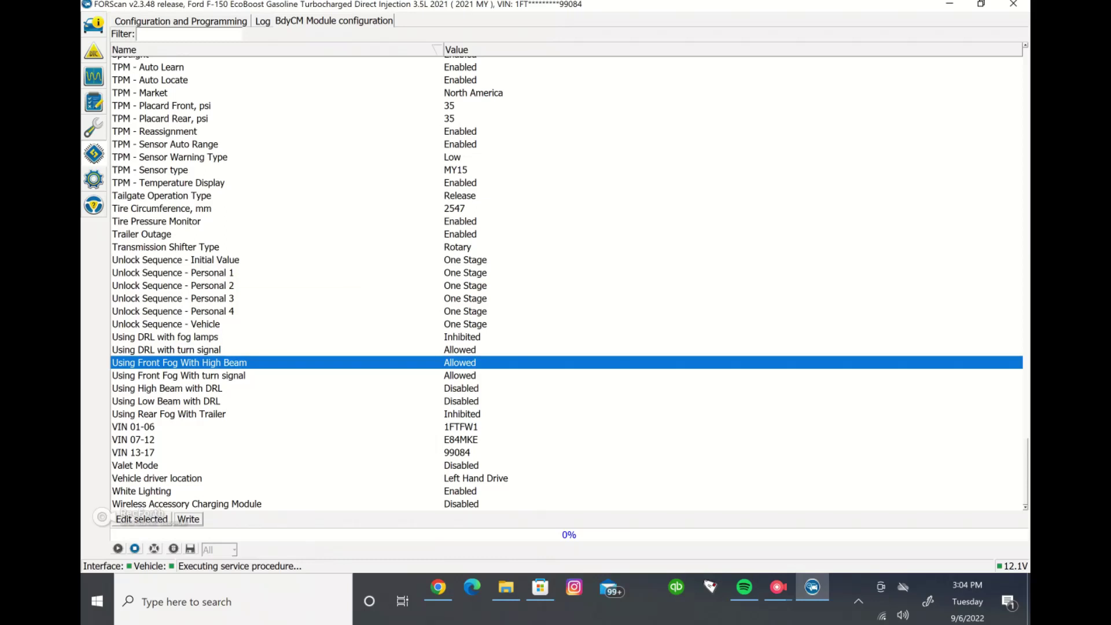
End the running BdyCM Module configuration procedure
{"action": "left_click", "coordinate": [179, 375]}
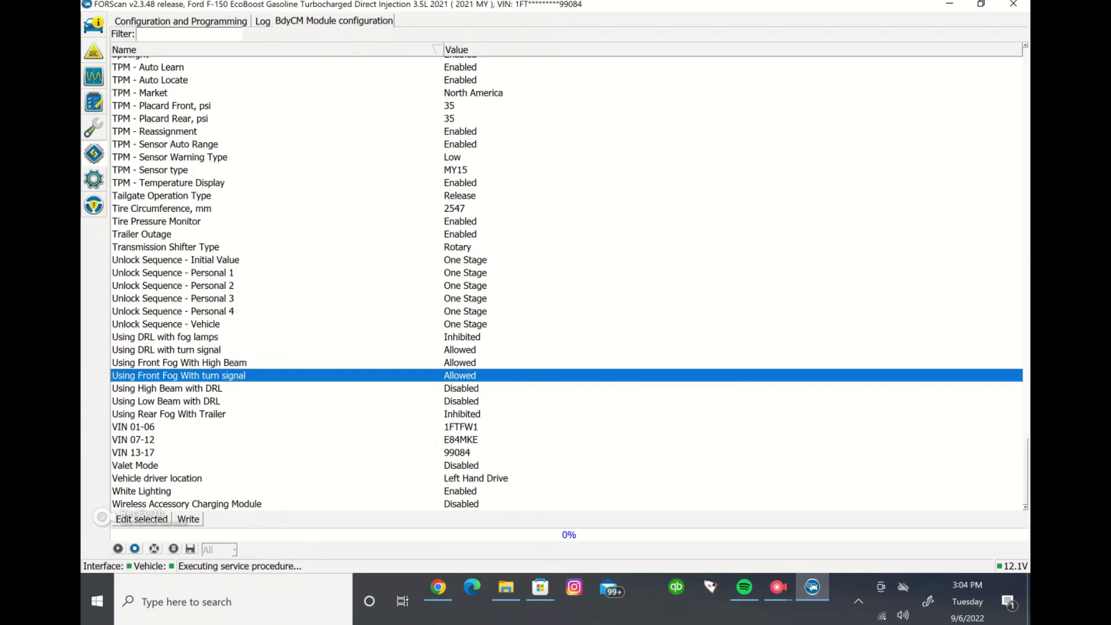
{"action": "left_click", "coordinate": [166, 349]}
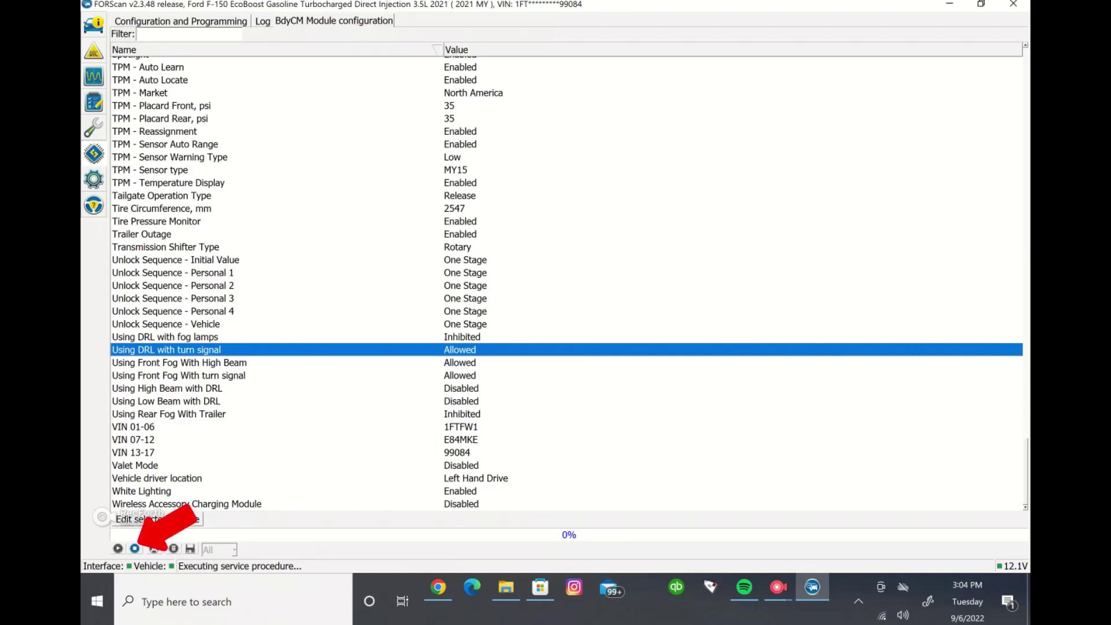
{"action": "left_click", "coordinate": [134, 548]}
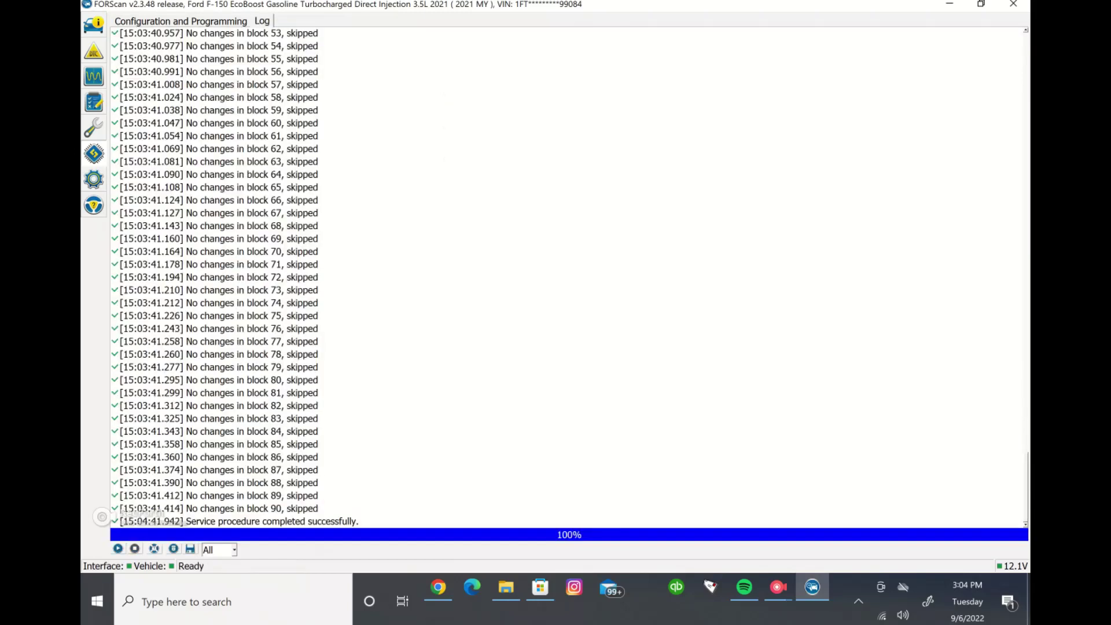
Start the BdyCM Module configuration (AS BUILT format) procedure and accept the configuration safety warning
{"action": "left_click", "coordinate": [180, 20]}
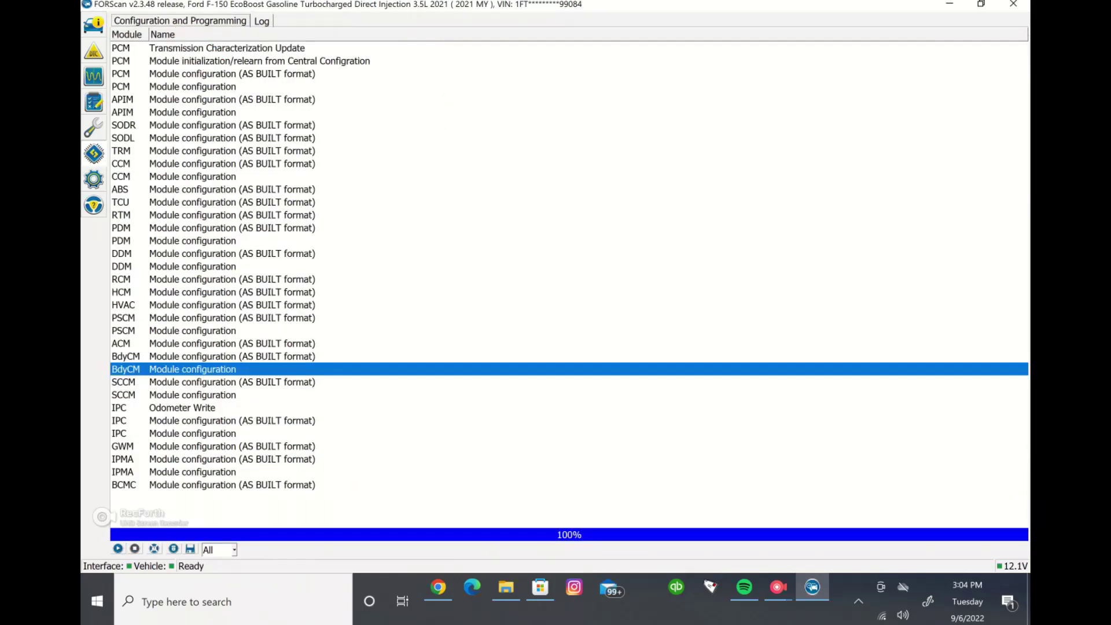
{"action": "left_click", "coordinate": [232, 356]}
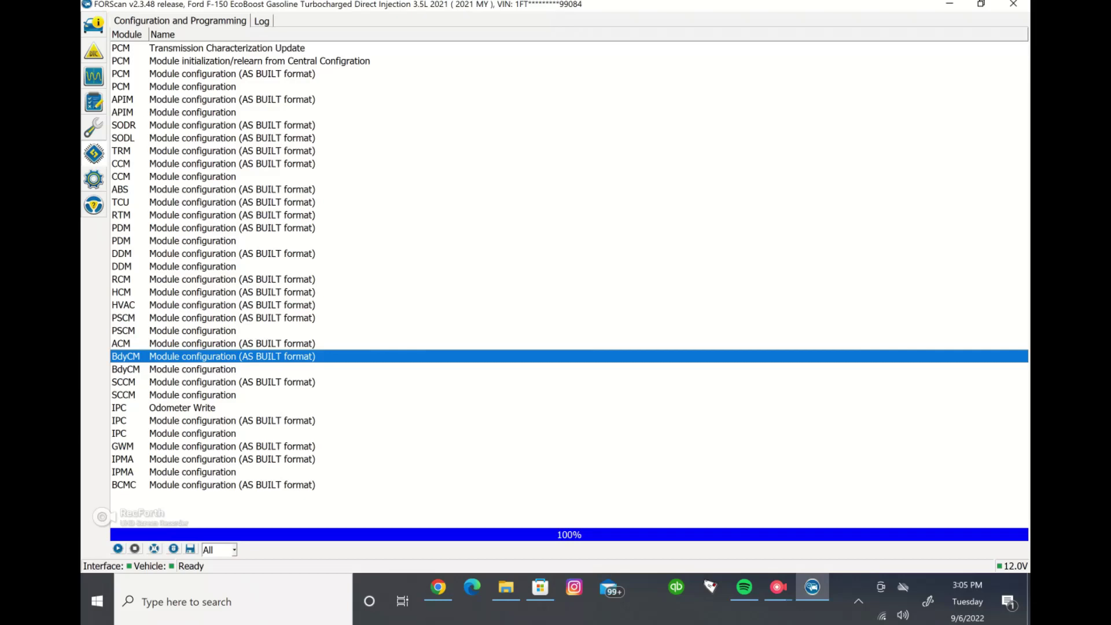
{"action": "left_click", "coordinate": [118, 548]}
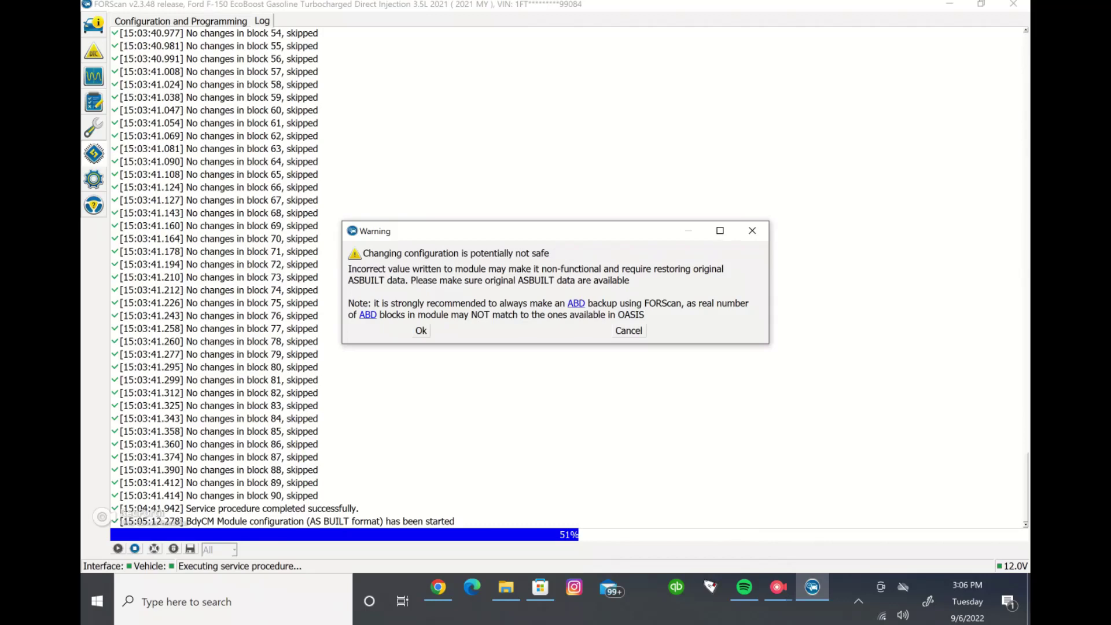
{"action": "key", "text": "Return"}
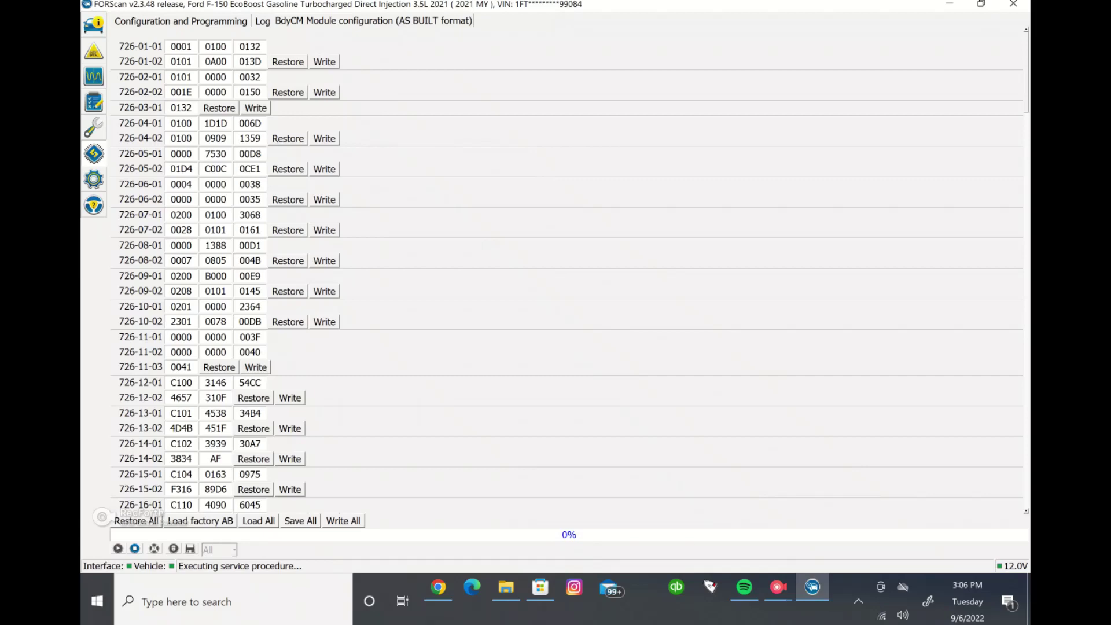
Save all BdyCM as-built data to a backup file named with the owner's name followed by F150 BCM
{"action": "left_click", "coordinate": [300, 520]}
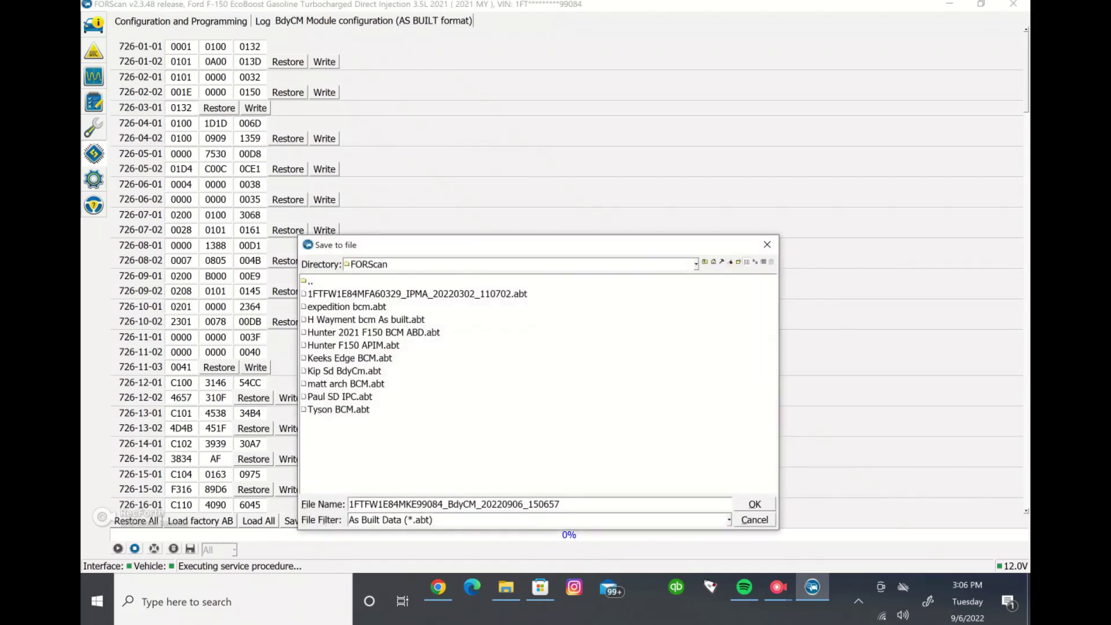
{"action": "key", "text": "shift+Home"}
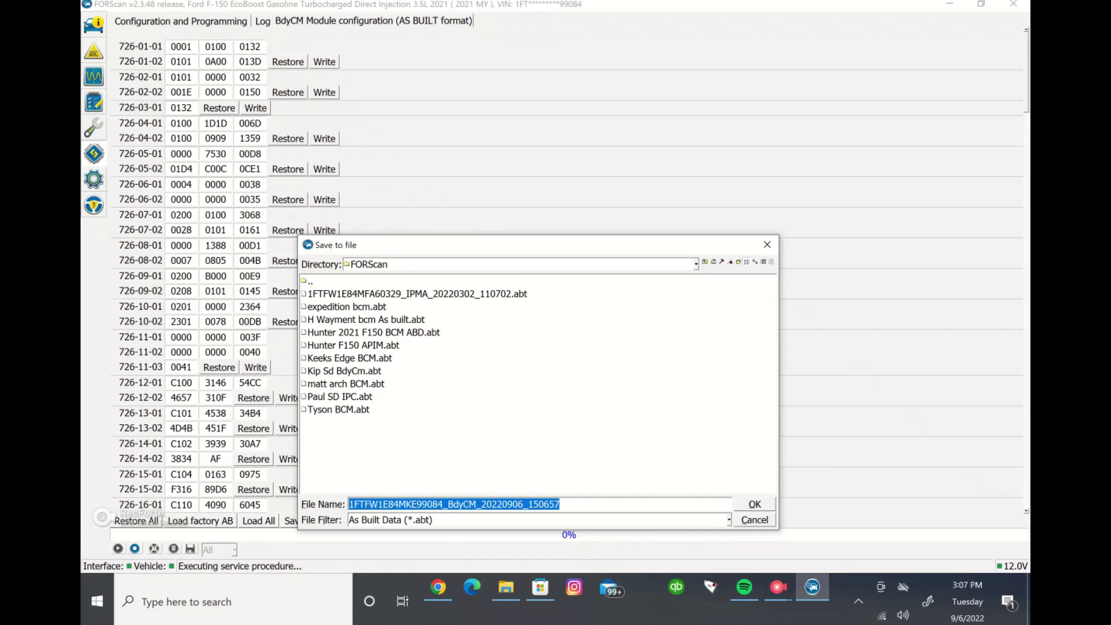
{"action": "type", "text": "Hunter F0159"}
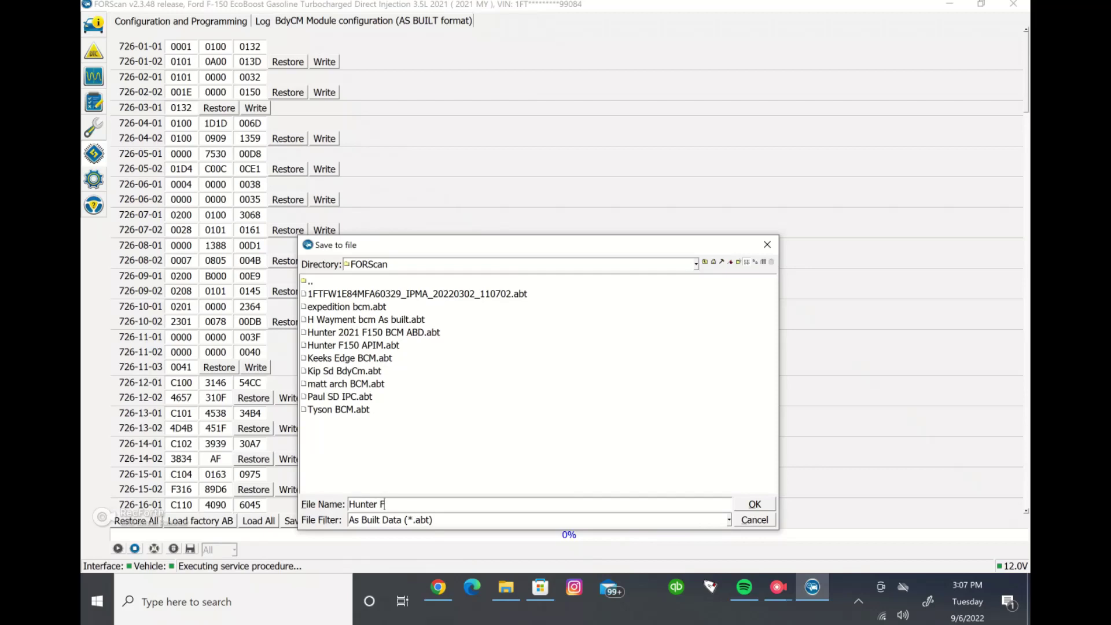
{"action": "key", "text": "BackSpace"}
{"action": "key", "text": "BackSpace"}
{"action": "key", "text": "BackSpace"}
{"action": "key", "text": "BackSpace"}
{"action": "type", "text": "150 BCM"}
{"action": "key", "text": "Return"}
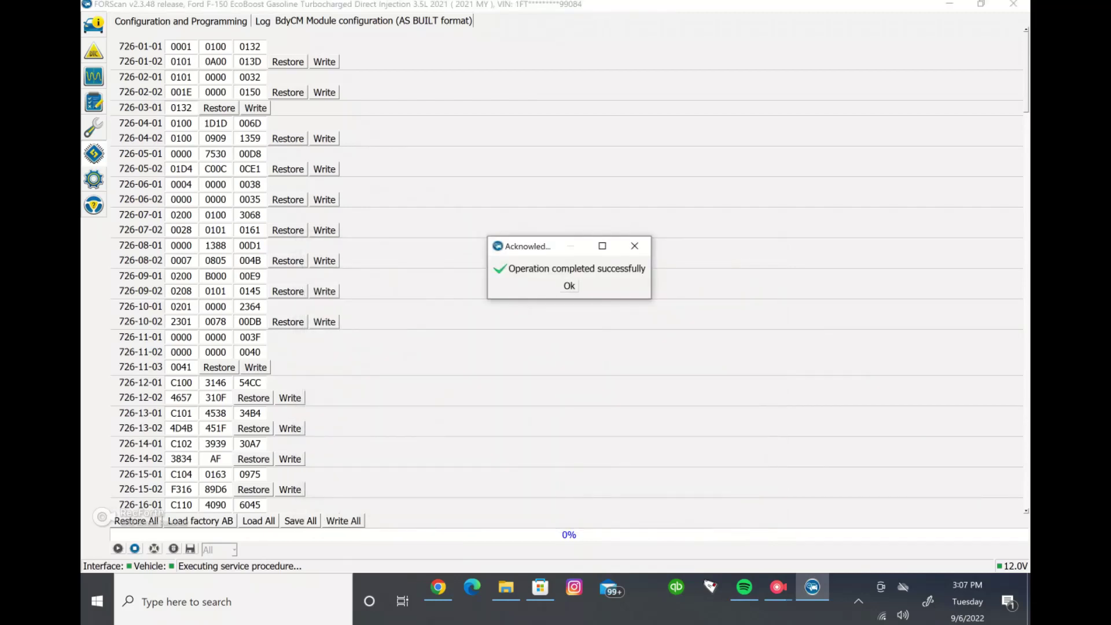
{"action": "key", "text": "Return"}
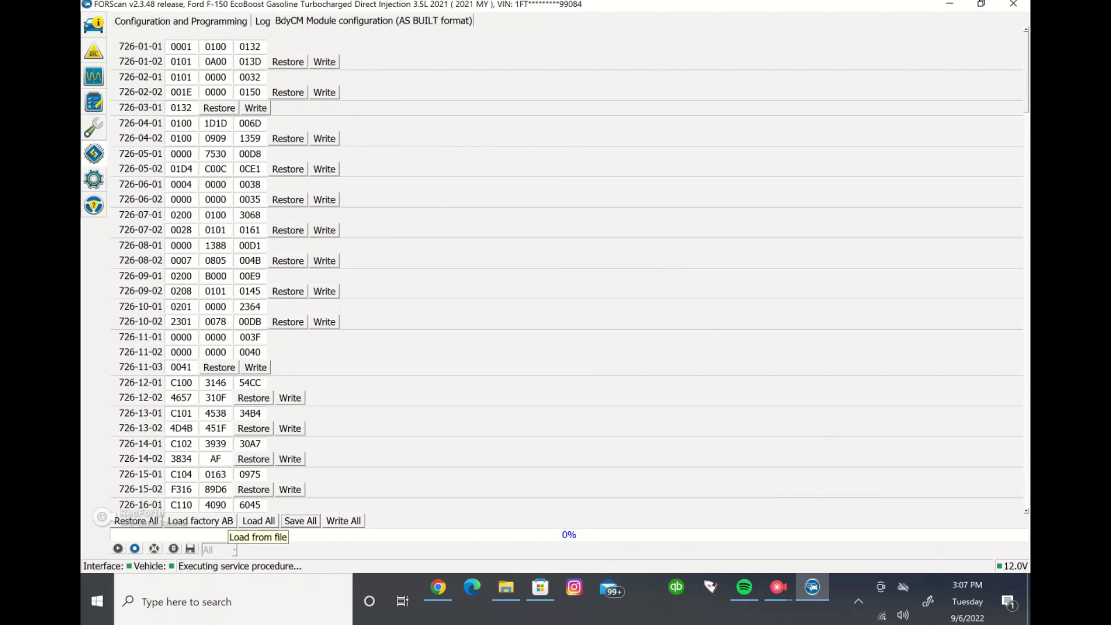
Load the newly saved F150 BCM backup file into the BdyCM as-built data
{"action": "left_click", "coordinate": [258, 520]}
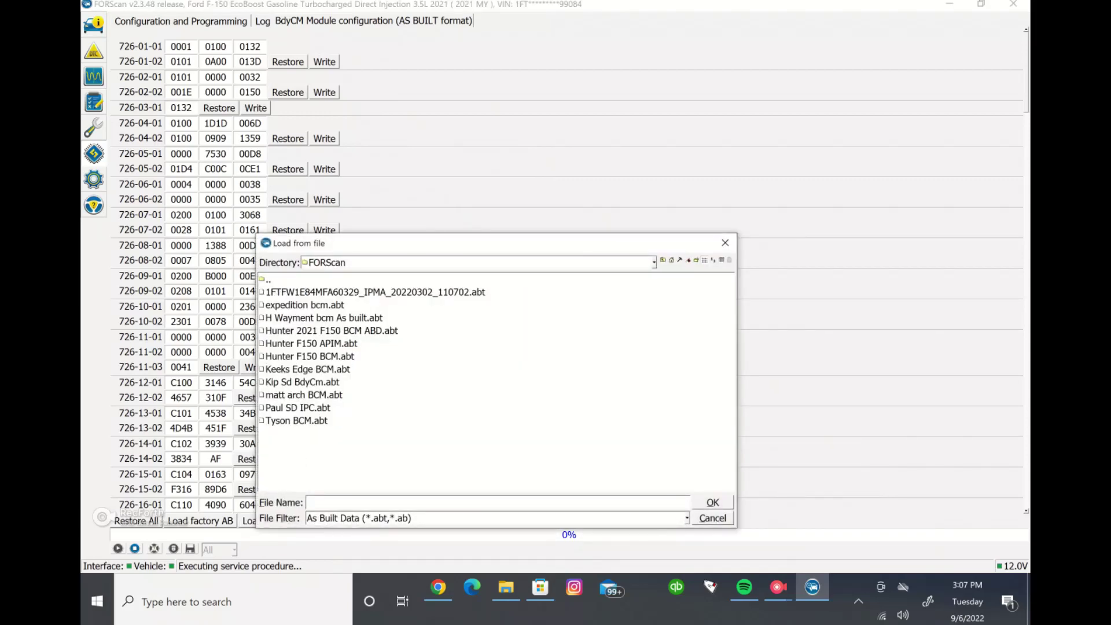
{"action": "left_click", "coordinate": [332, 331]}
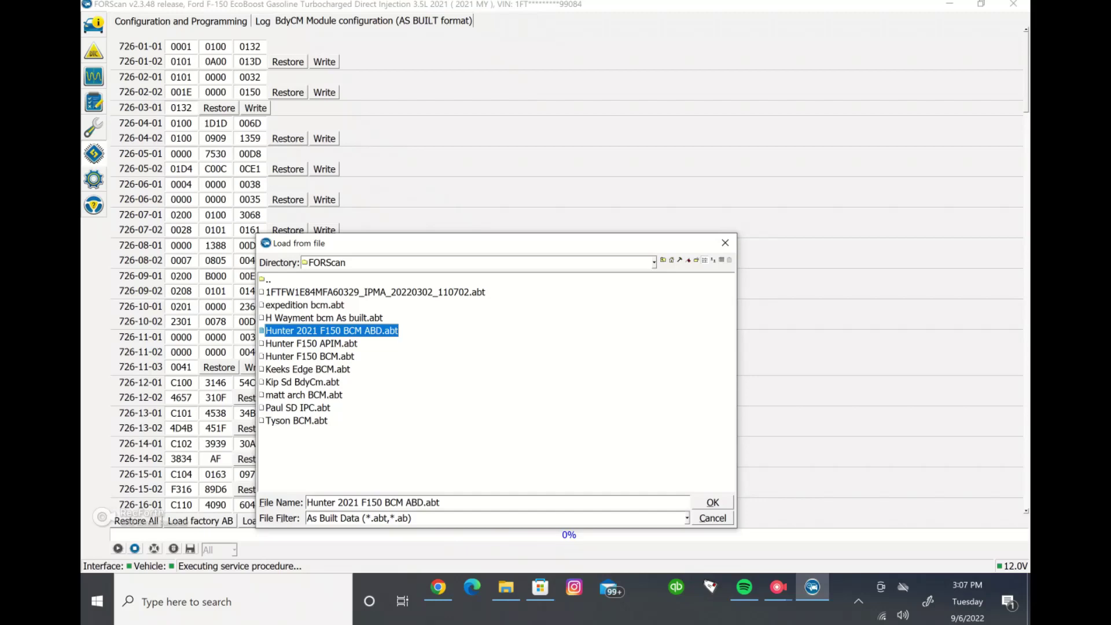
{"action": "left_click", "coordinate": [309, 356]}
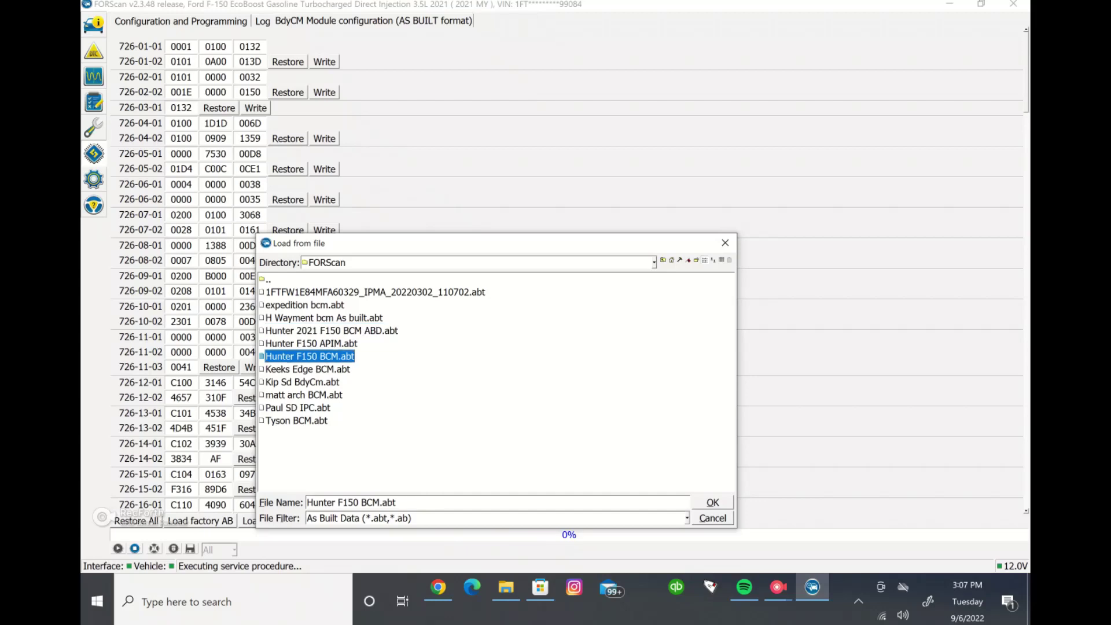
{"action": "key", "text": "Return"}
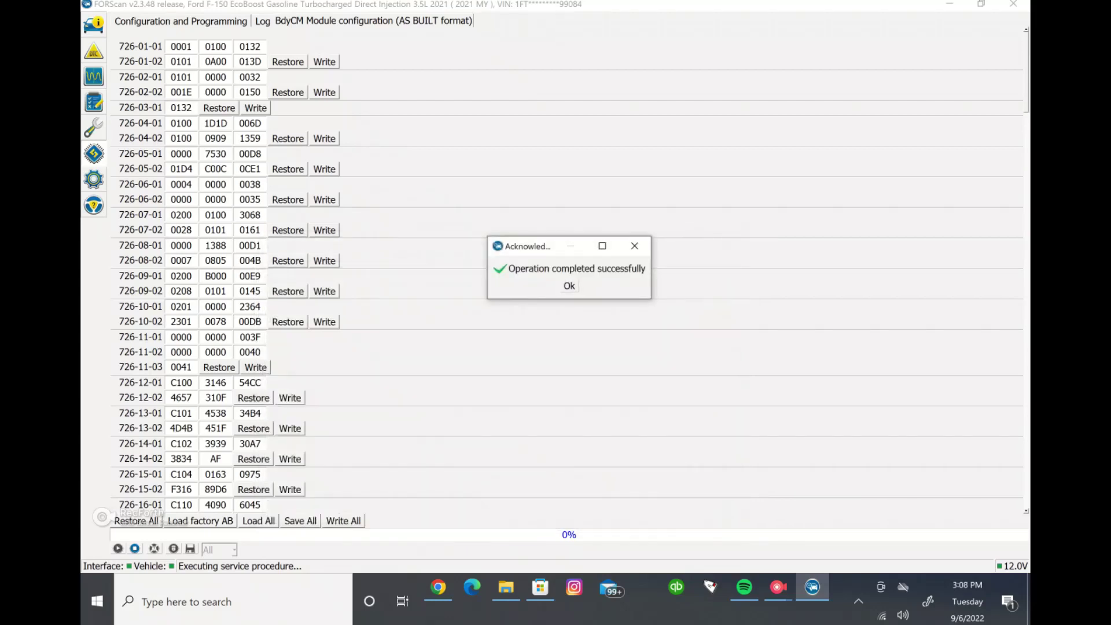
{"action": "key", "text": "Return"}
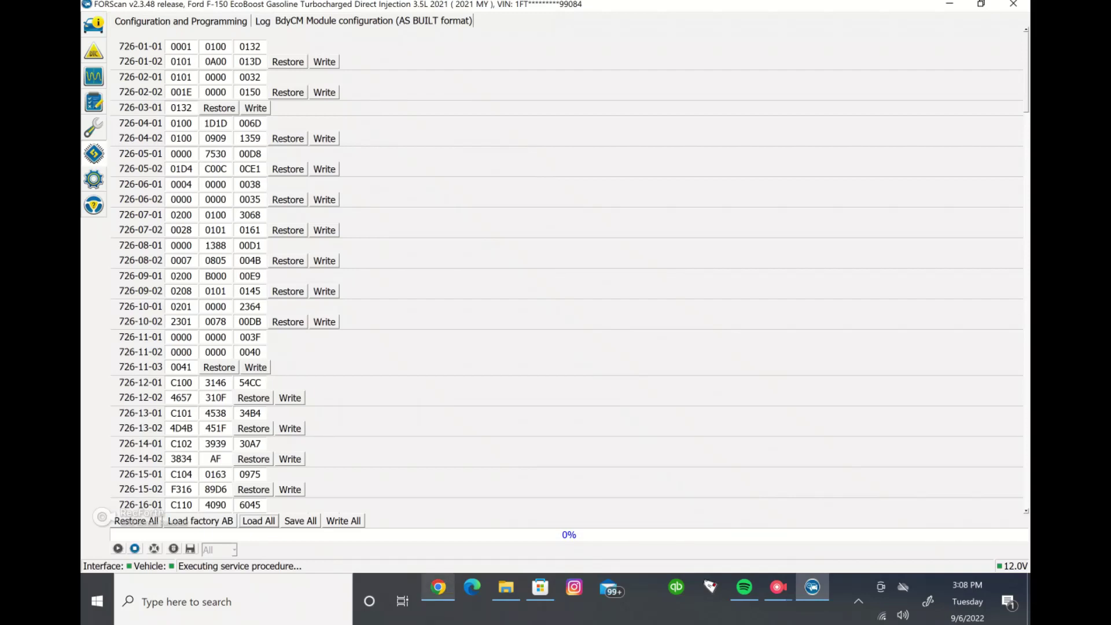
Switch to the spreadsheet in Chrome, look up the module for Double Horn Honk disable, and return to FORScan
{"action": "left_click", "coordinate": [438, 587]}
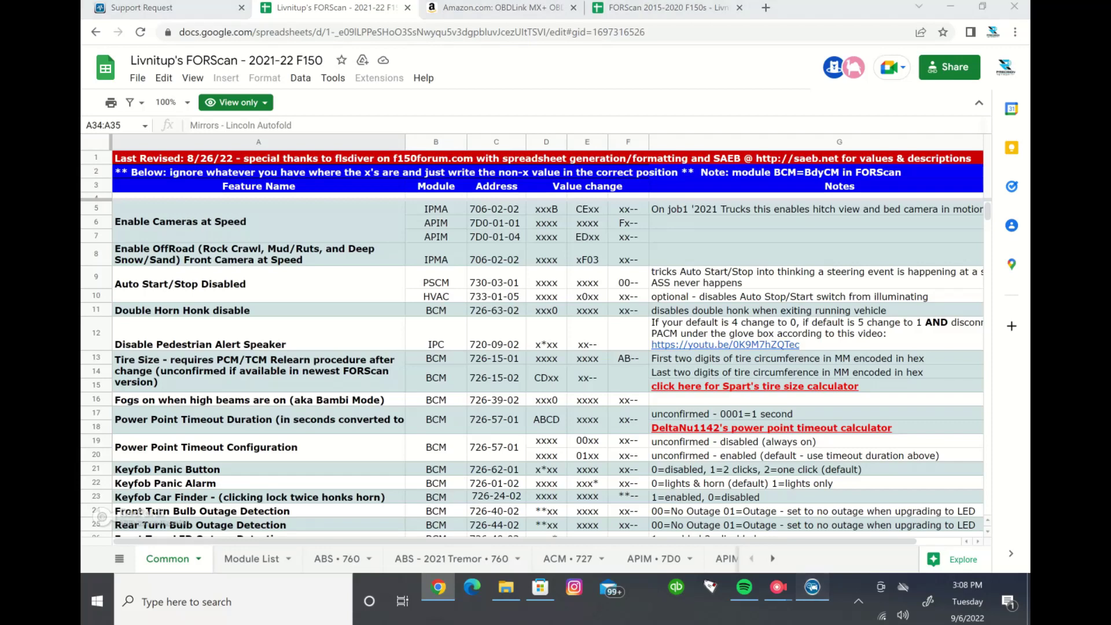
{"action": "left_click", "coordinate": [812, 587]}
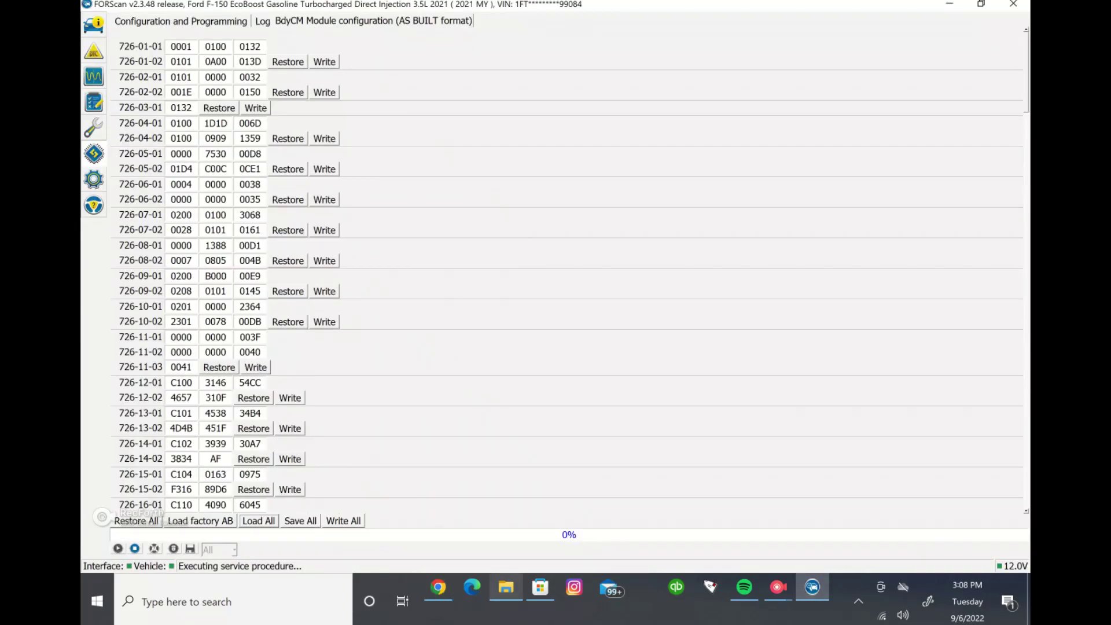
{"action": "left_click", "coordinate": [438, 587]}
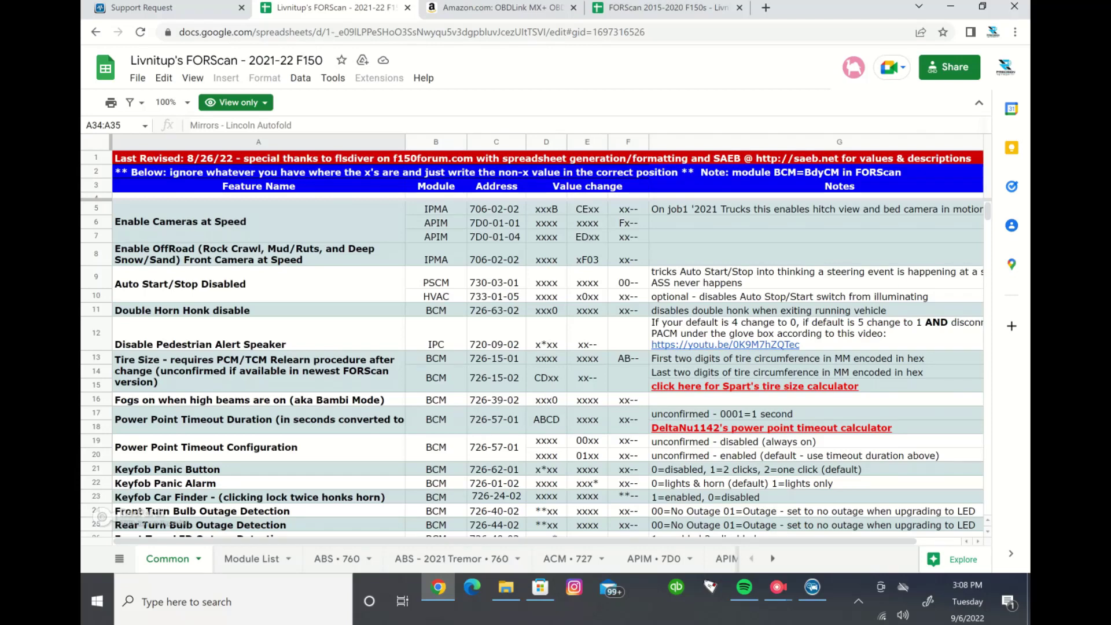
{"action": "left_click", "coordinate": [258, 310]}
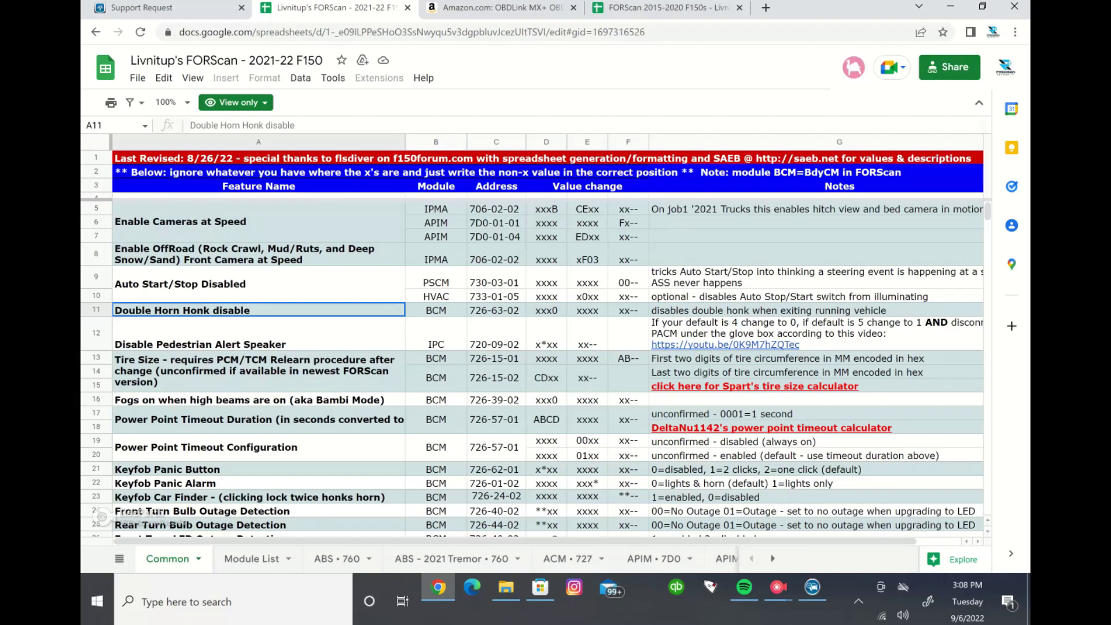
{"action": "left_click", "coordinate": [435, 310]}
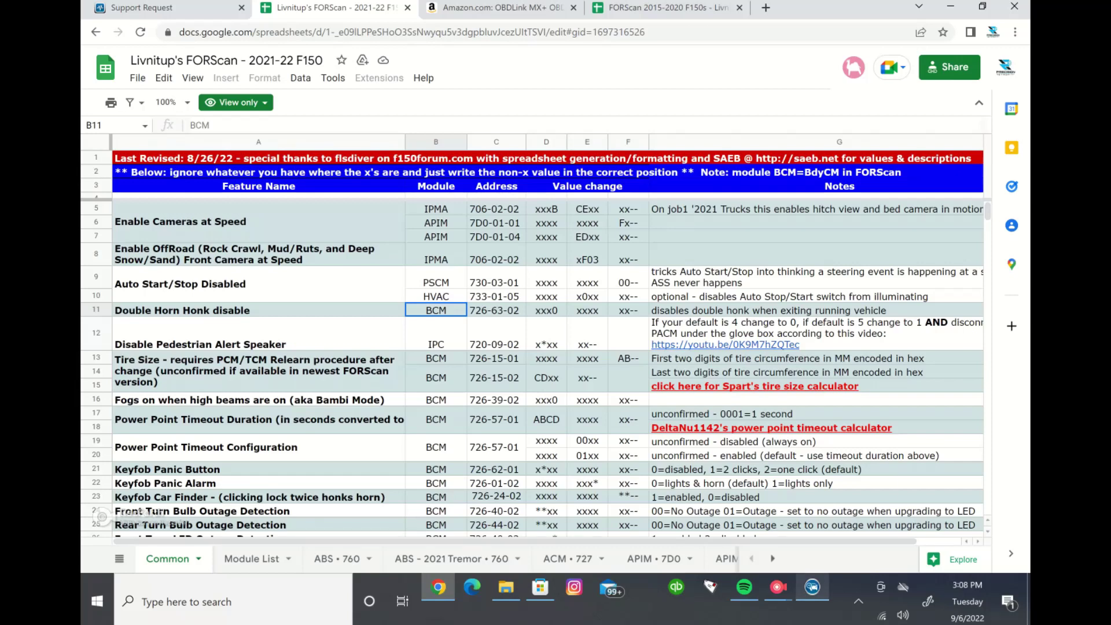
{"action": "mouse_move", "coordinate": [812, 587]}
{"action": "left_click", "coordinate": [812, 524]}
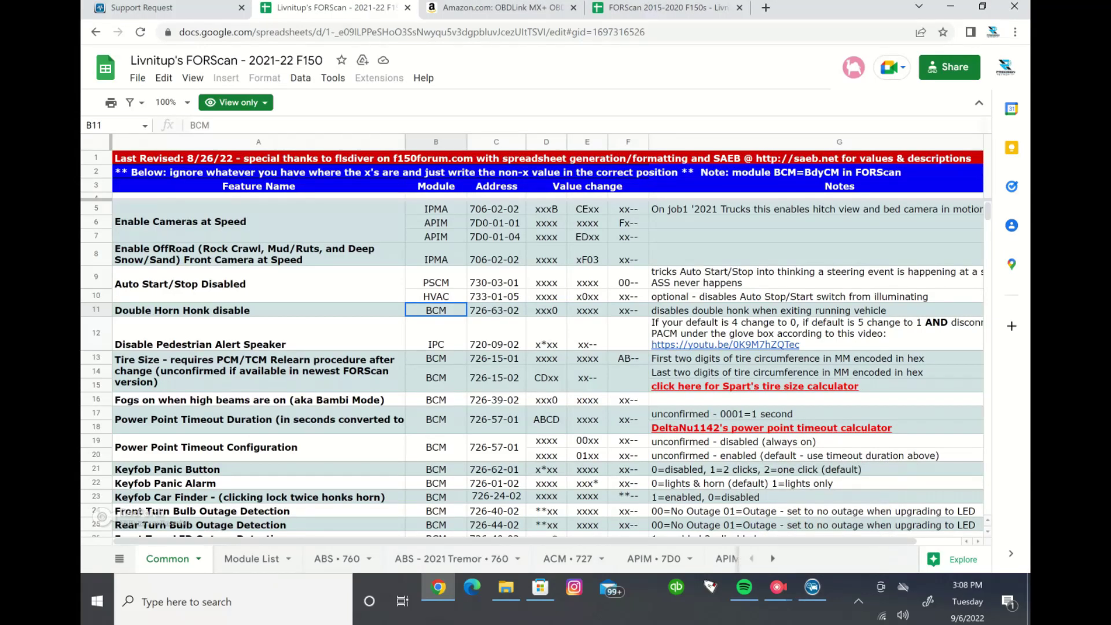
Select the Double Horn Honk disable address in the spreadsheet, switch to FORScan and locate block 726-63-02 in the BdyCM as-built data
{"action": "left_click", "coordinate": [496, 310]}
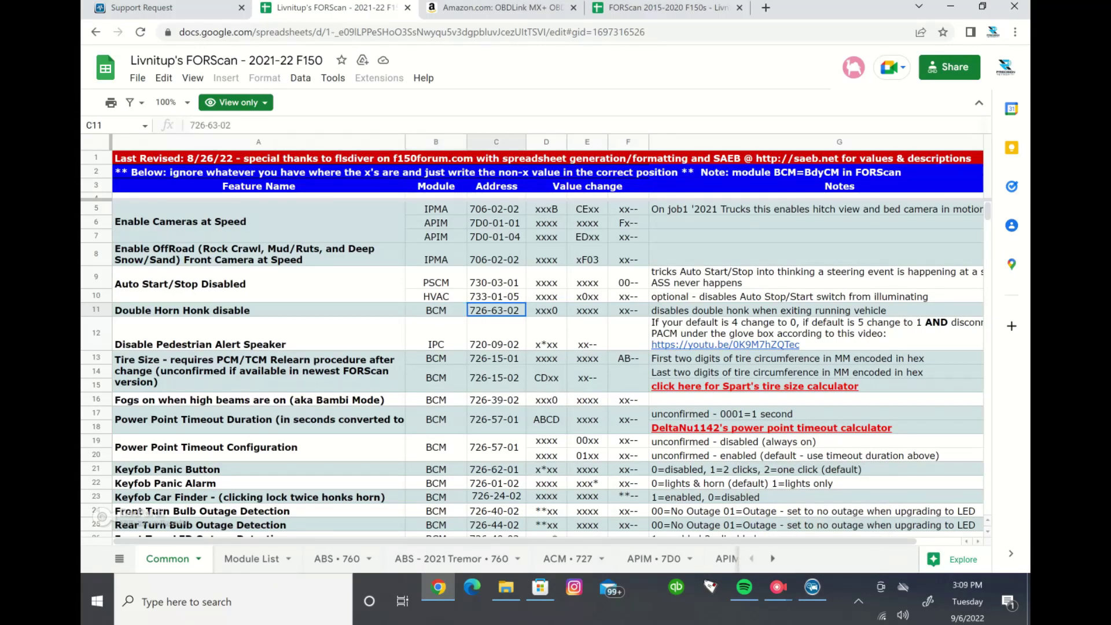
{"action": "left_click", "coordinate": [812, 586]}
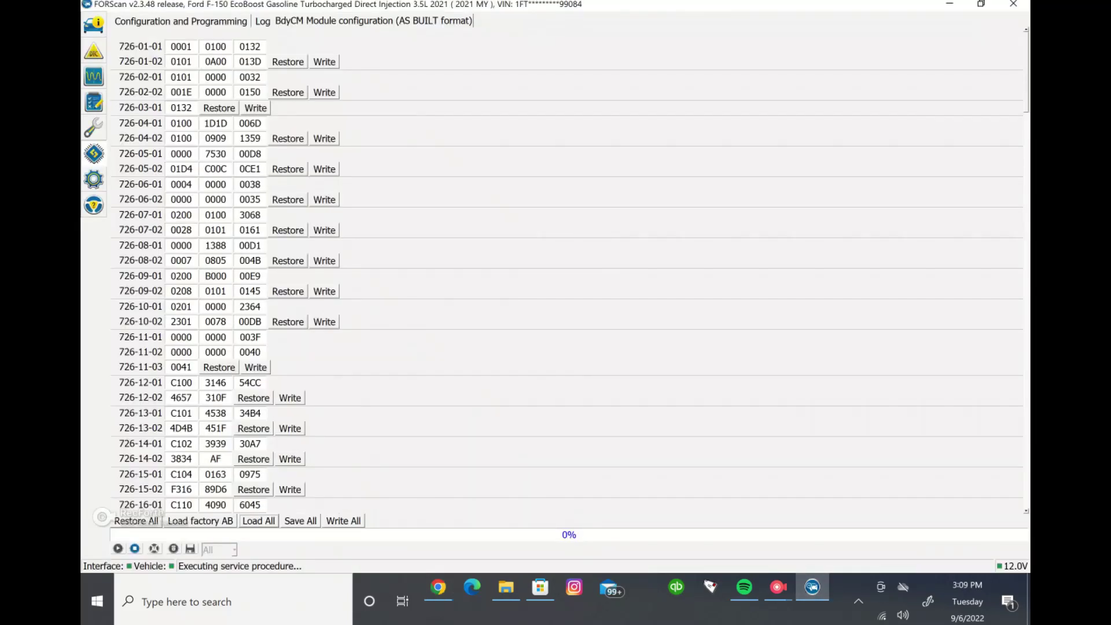
{"action": "scroll", "coordinate": [567, 266], "scroll_direction": "down", "scroll_amount": 15}
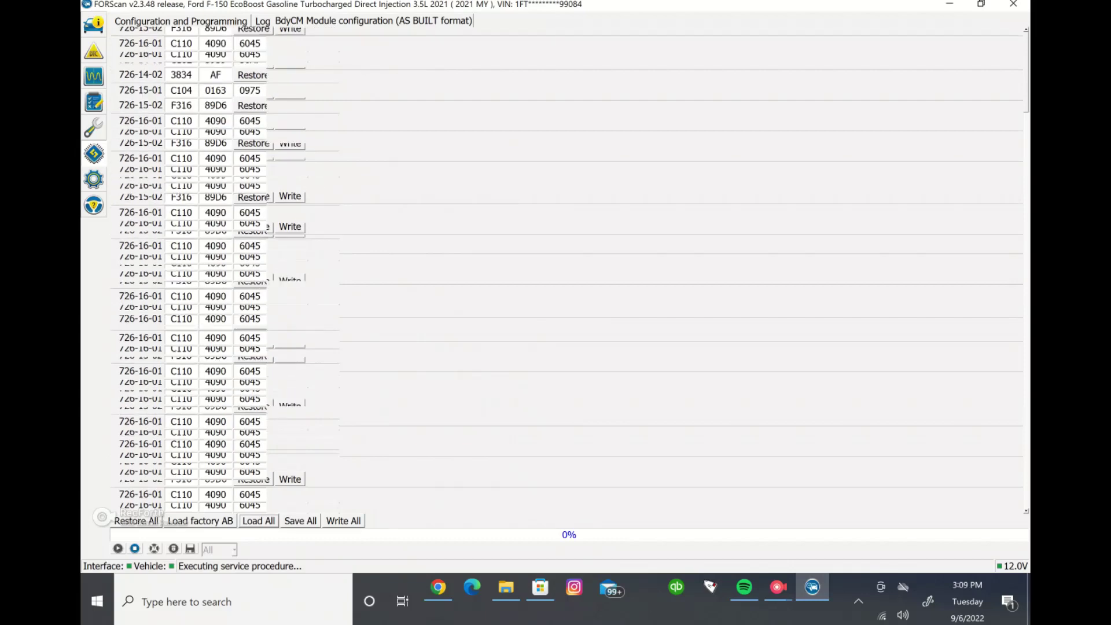
{"action": "scroll", "coordinate": [567, 266], "scroll_direction": "down", "scroll_amount": 10}
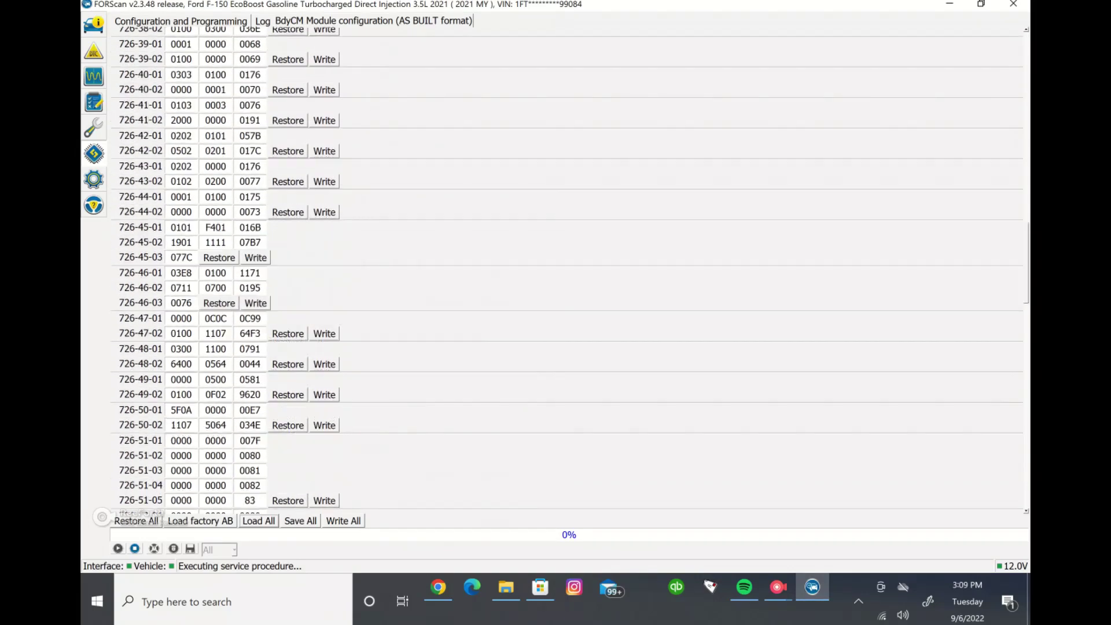
{"action": "scroll", "coordinate": [567, 266], "scroll_direction": "down", "scroll_amount": 10}
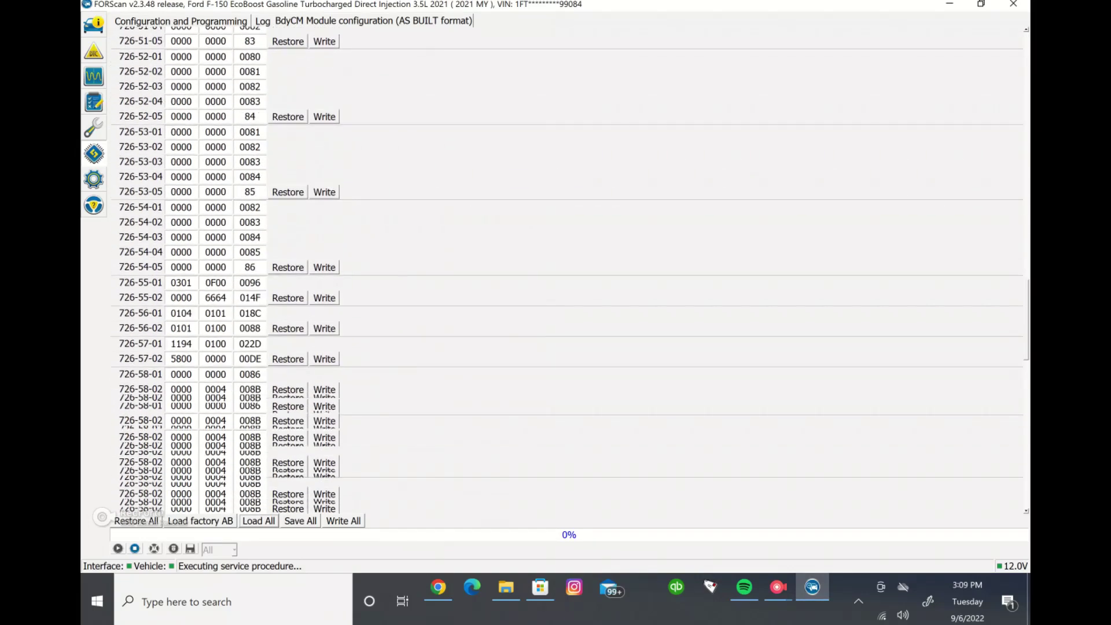
{"action": "scroll", "coordinate": [567, 266], "scroll_direction": "down", "scroll_amount": 4}
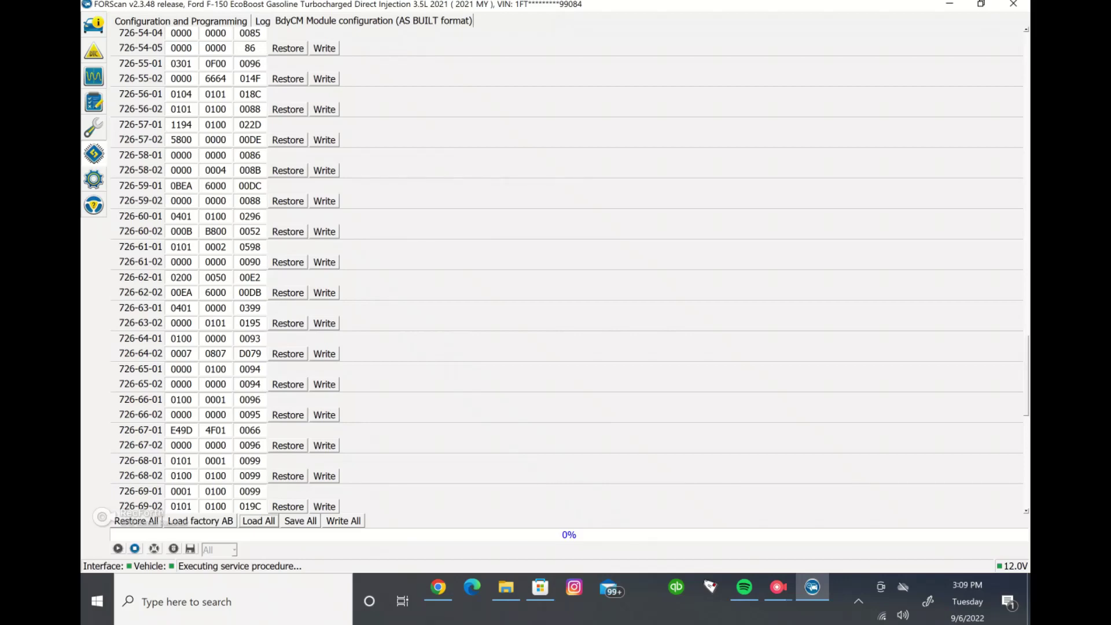
Check the value change listed for Double Horn Honk disable in the Chrome spreadsheet and return to FORScan
{"action": "left_click", "coordinate": [438, 587]}
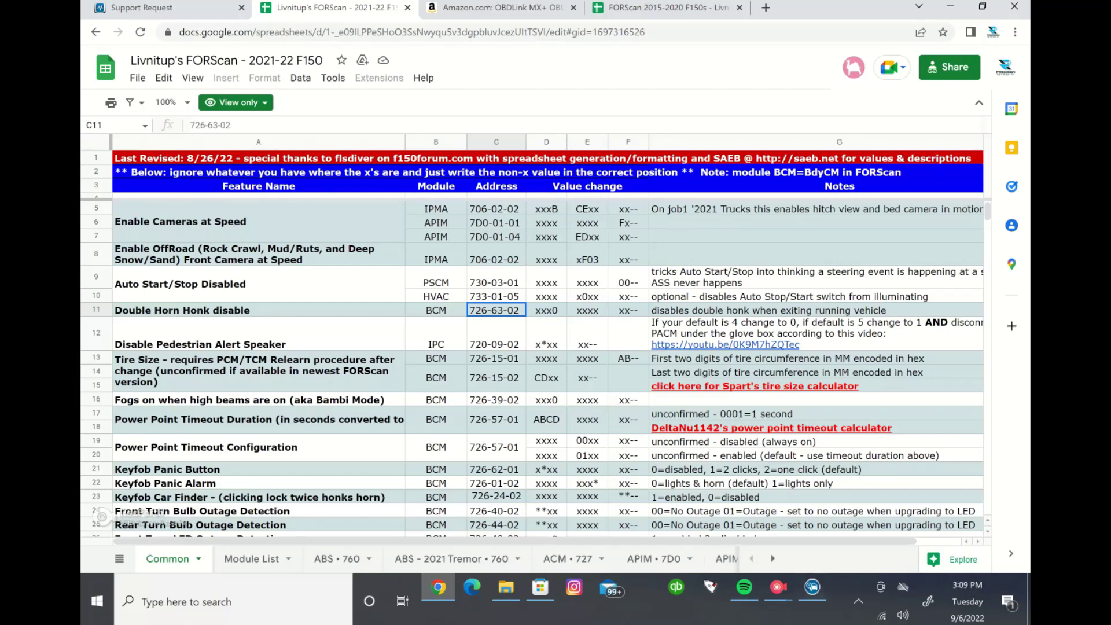
{"action": "mouse_move", "coordinate": [812, 587]}
{"action": "left_click", "coordinate": [812, 586]}
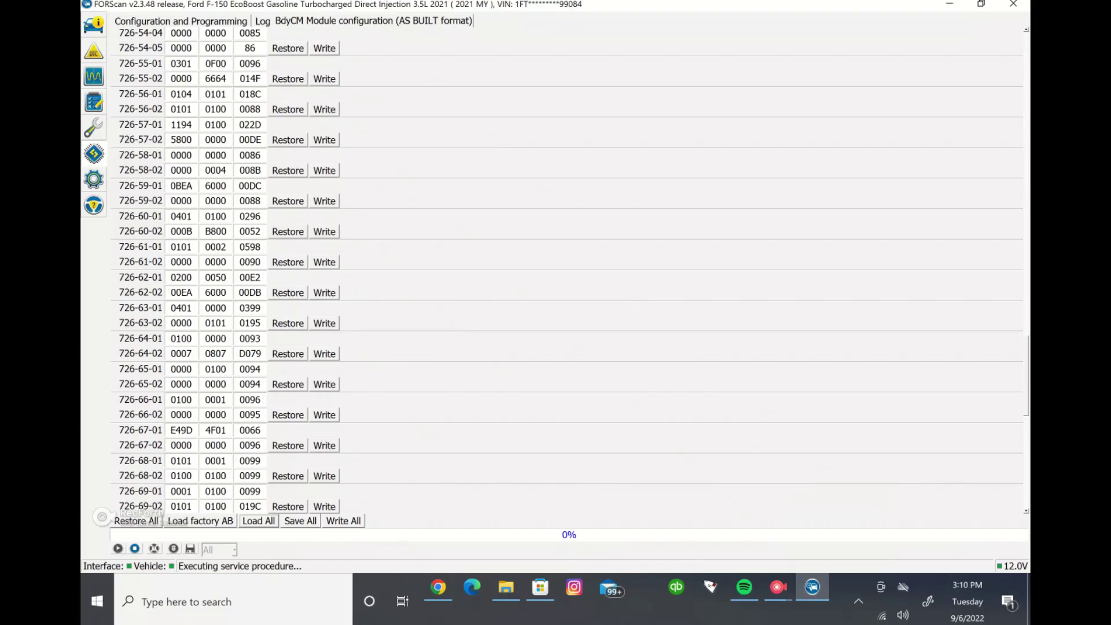
Try to write the unmodified 726-63-02 block to the BdyCM module
{"action": "left_click", "coordinate": [215, 323]}
{"action": "mouse_move", "coordinate": [437, 586]}
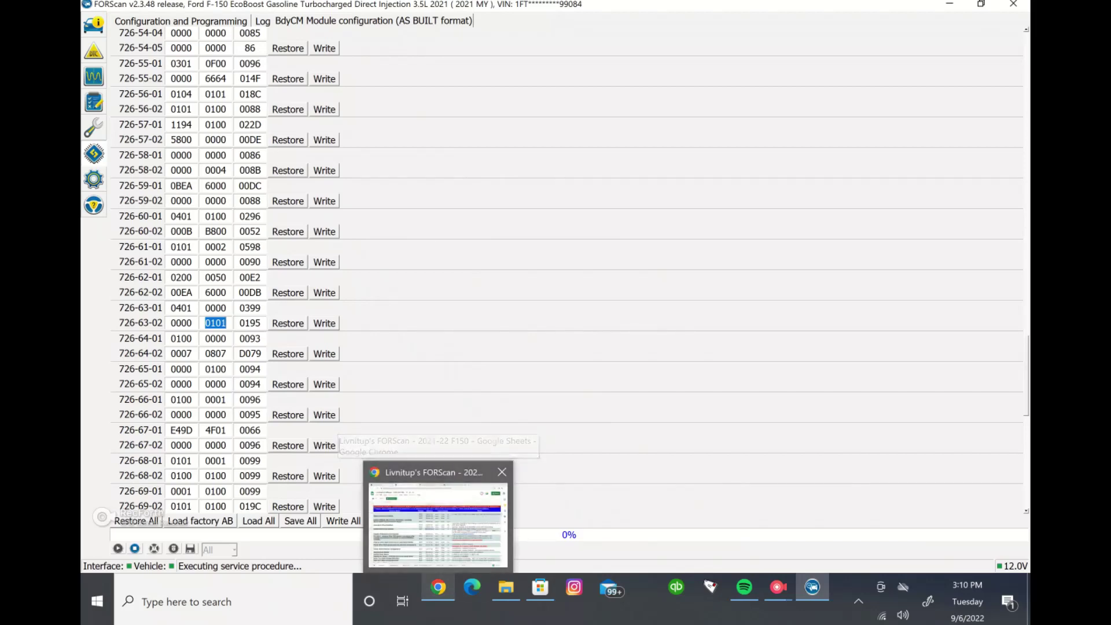
{"action": "mouse_move", "coordinate": [438, 524]}
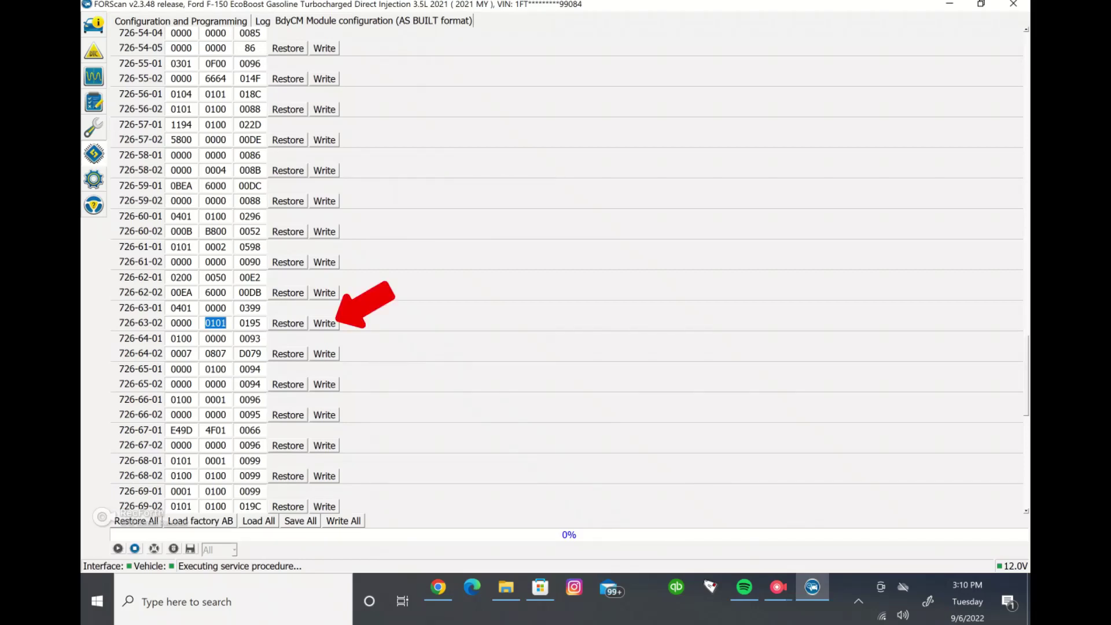
{"action": "left_click", "coordinate": [324, 323]}
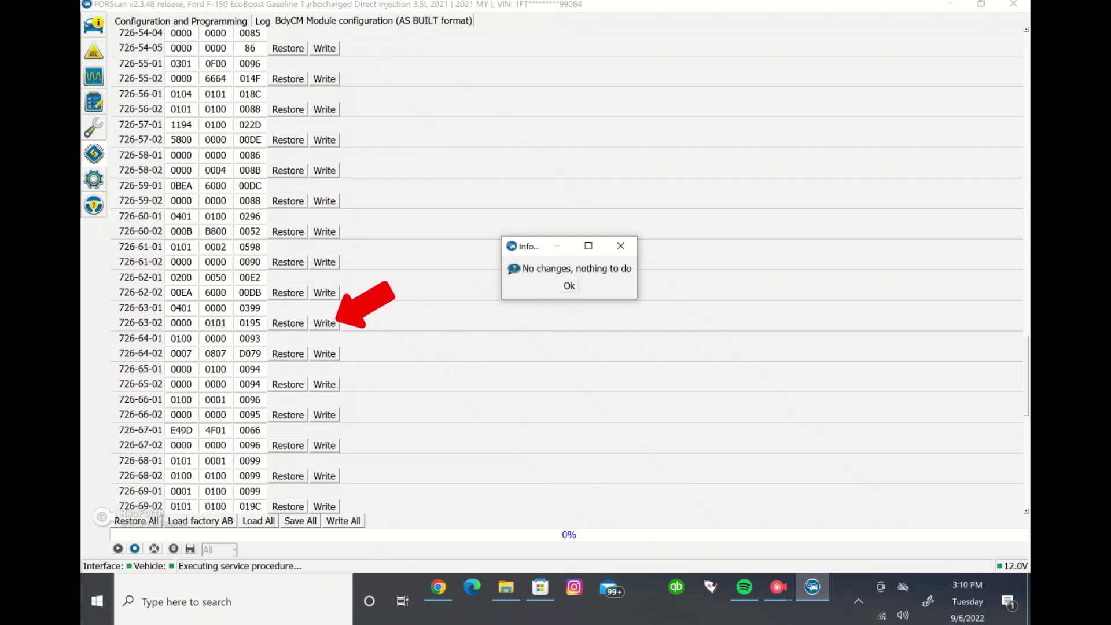
{"action": "key", "text": "Return"}
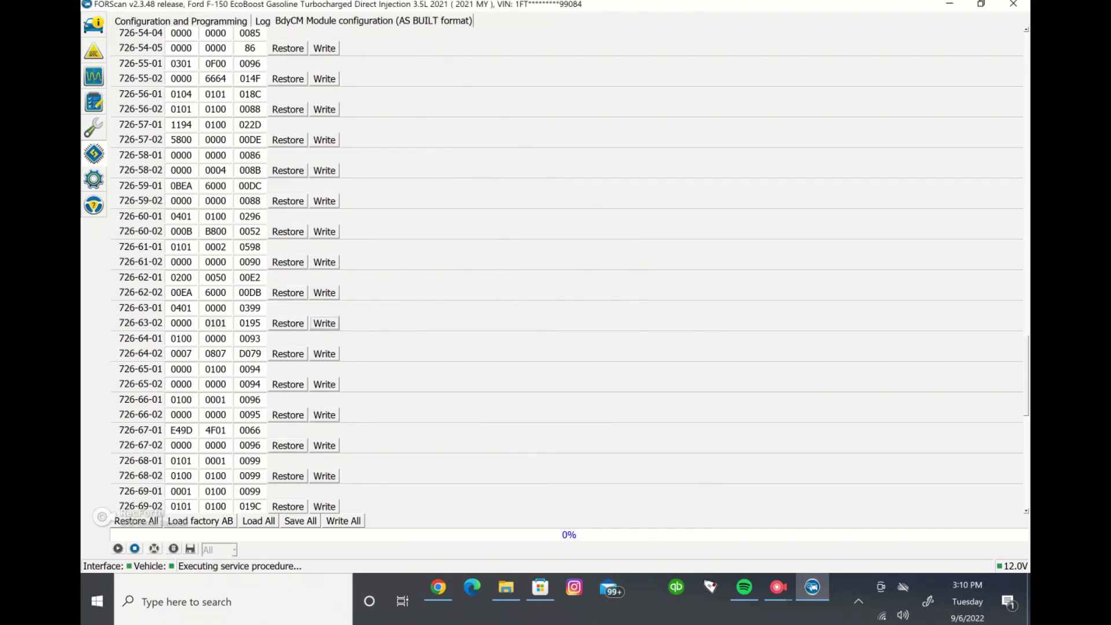
Set the first value of block 726-63-02 to 0001 and write the block to the module, accepting the checksum warning
{"action": "left_click", "coordinate": [191, 323]}
{"action": "key", "text": "BackSpace"}
{"action": "type", "text": "1"}
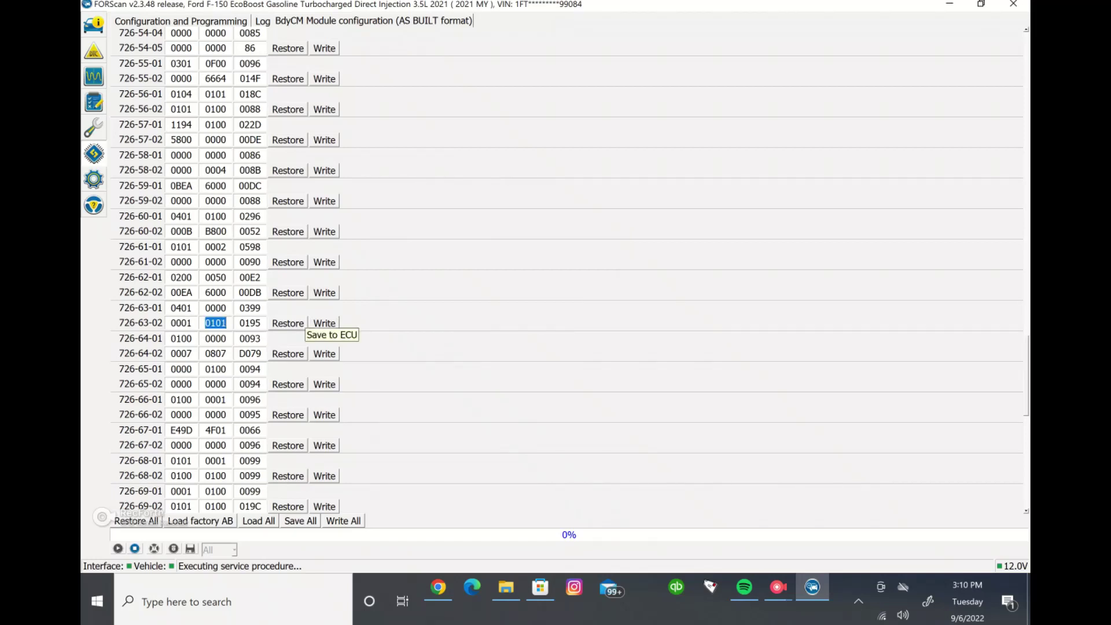
{"action": "left_click", "coordinate": [324, 322]}
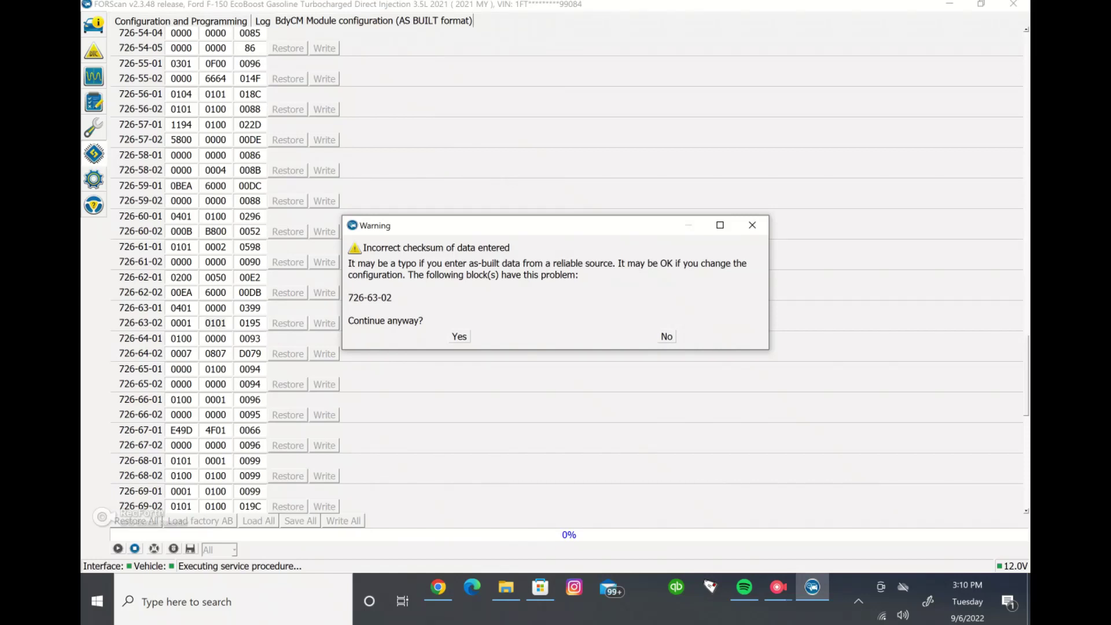
{"action": "key", "text": "Return"}
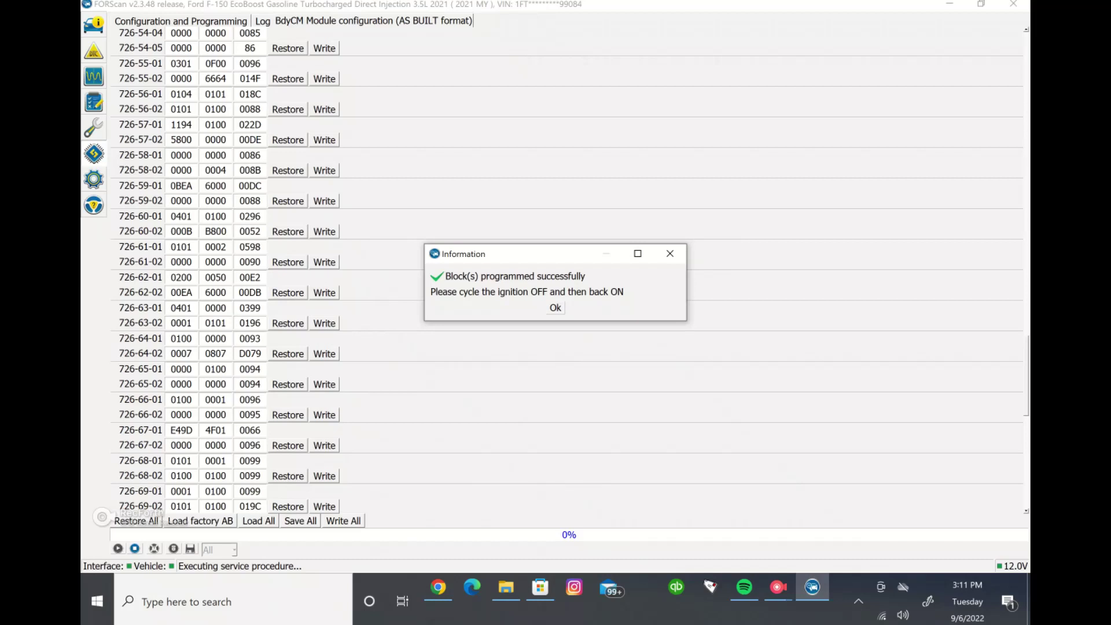
{"action": "key", "text": "Return"}
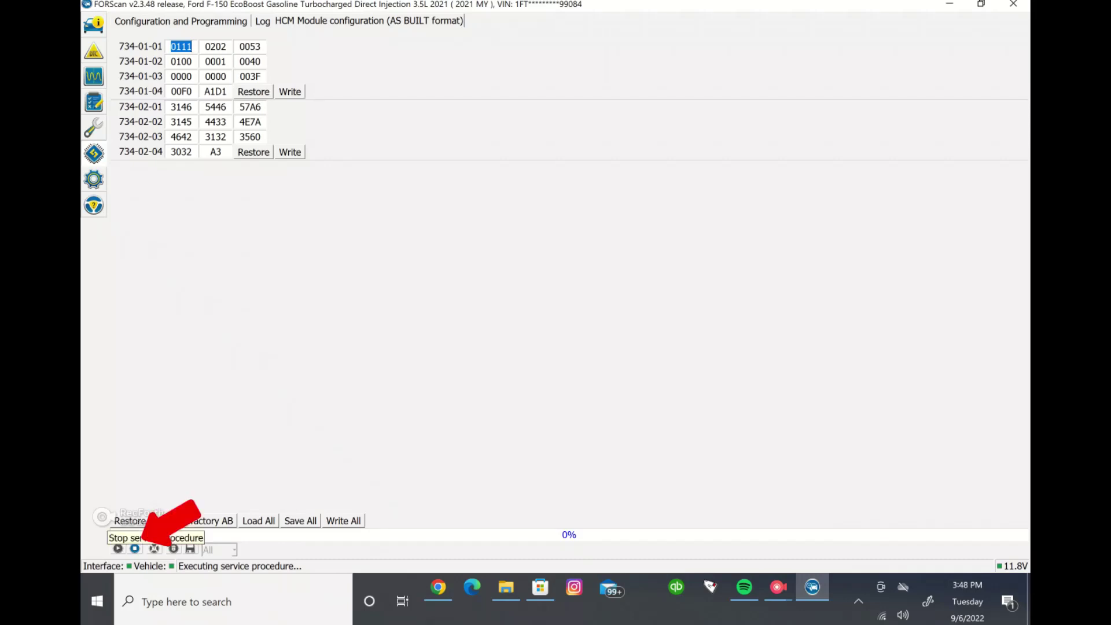
Stop the HCM Module configuration service procedure and disconnect FORScan from the vehicle
{"action": "left_click", "coordinate": [135, 547]}
{"action": "left_click", "coordinate": [93, 24]}
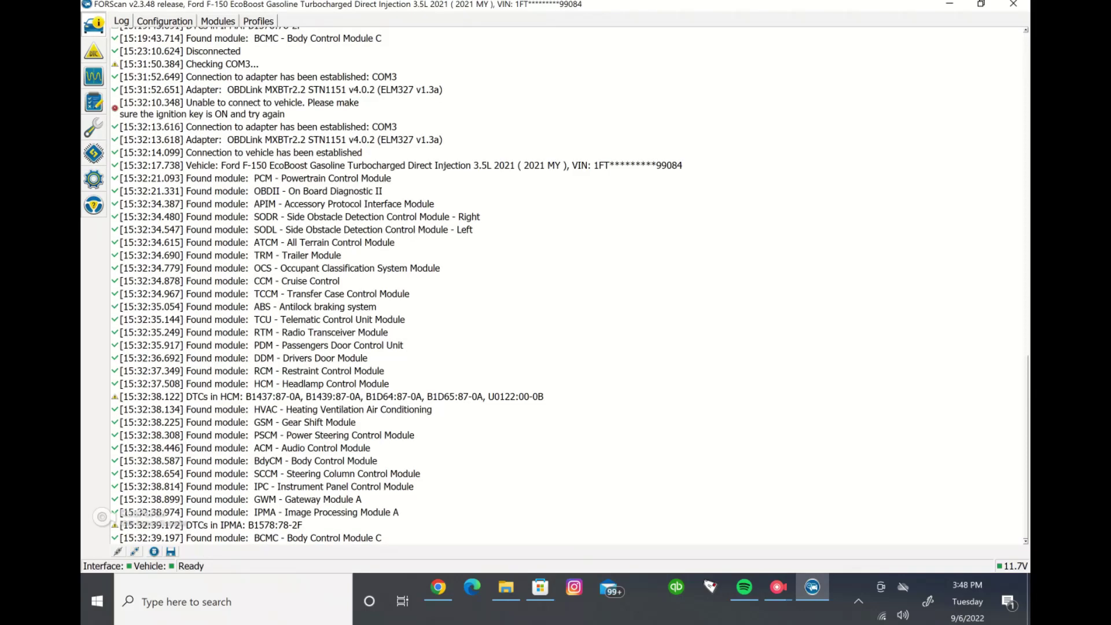
{"action": "left_click", "coordinate": [118, 551]}
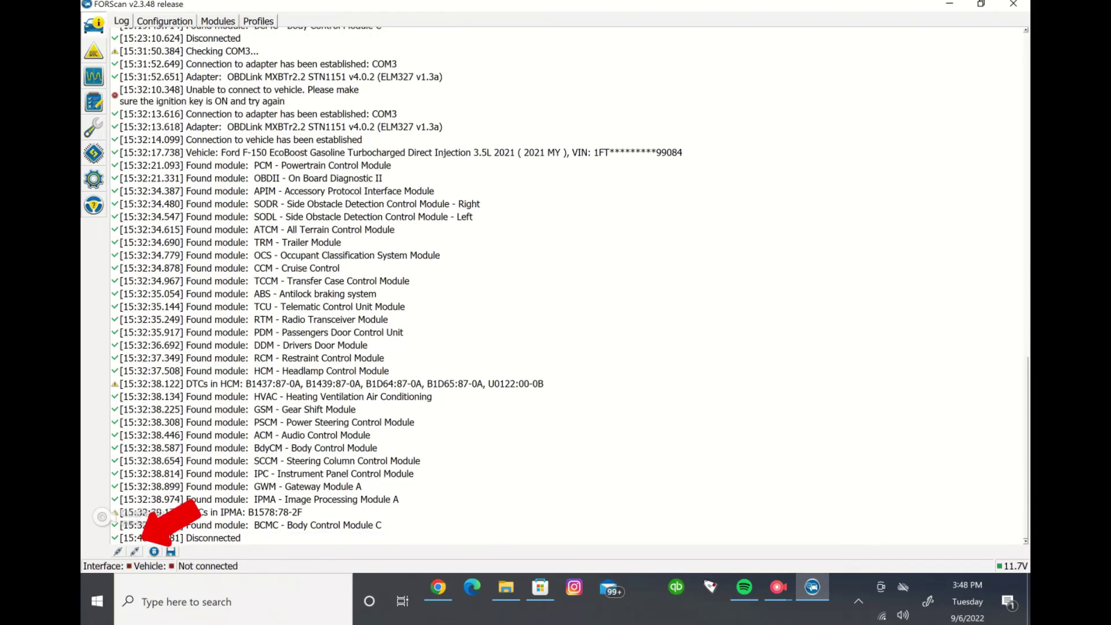